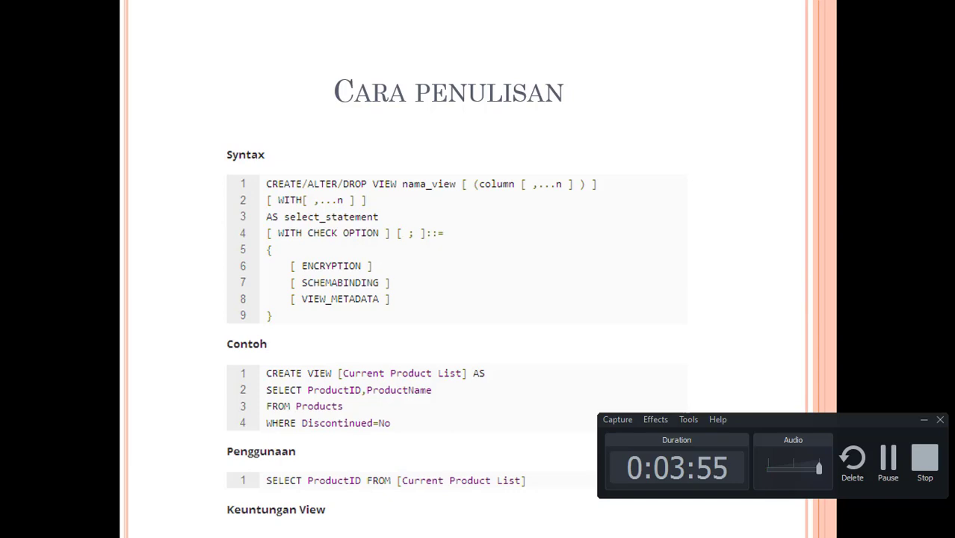
# Page through the slides on writing views, the view exercise and the SQL Server trigger examples
pyautogui.press('Right')
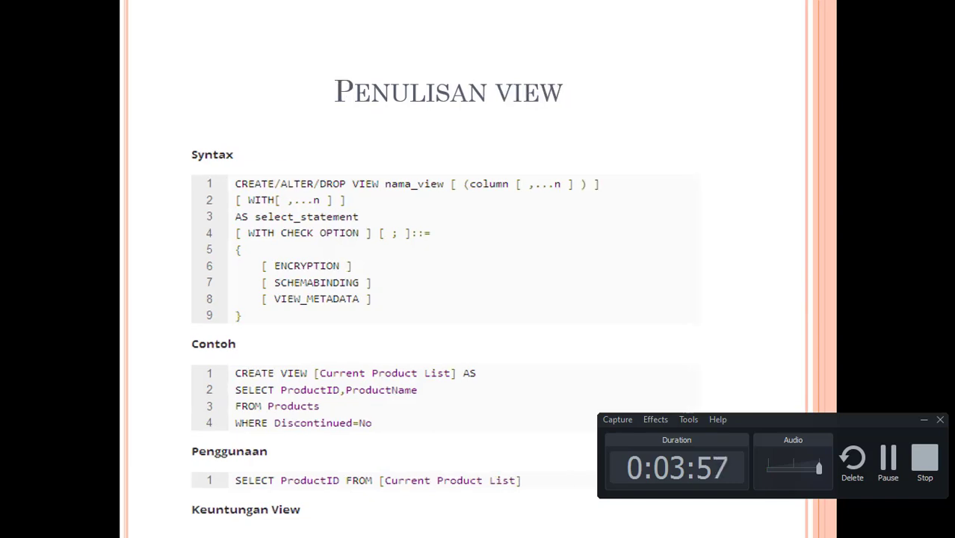
pyautogui.press('Right')
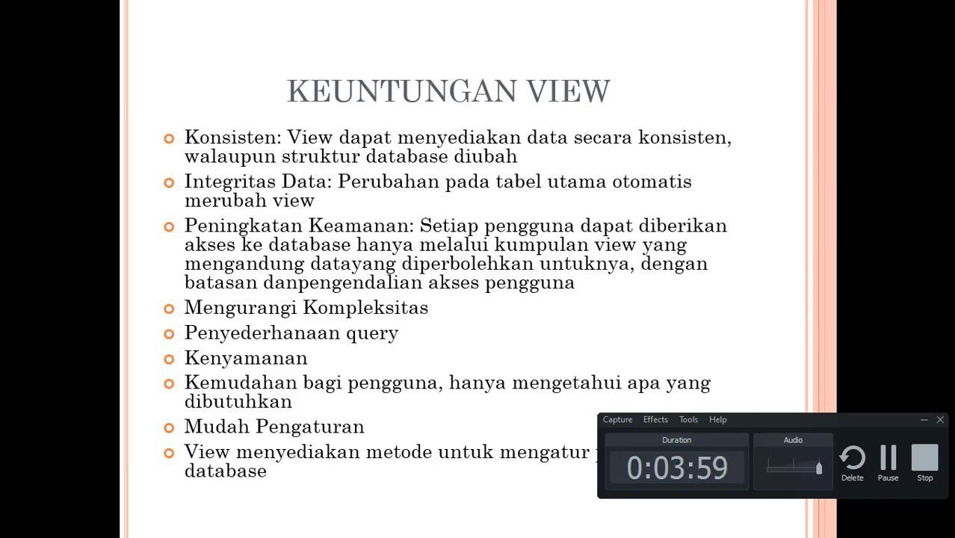
pyautogui.press('Right')
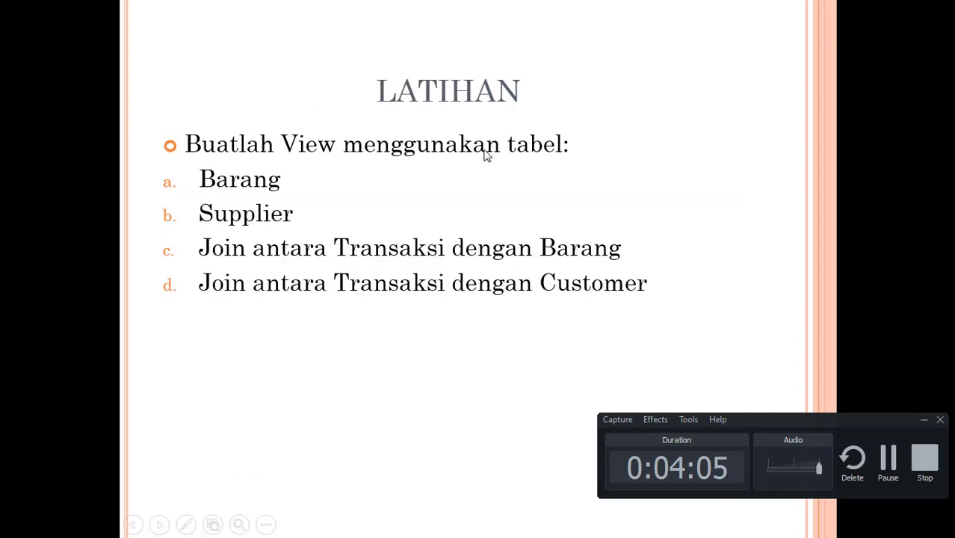
pyautogui.click(500, 376)
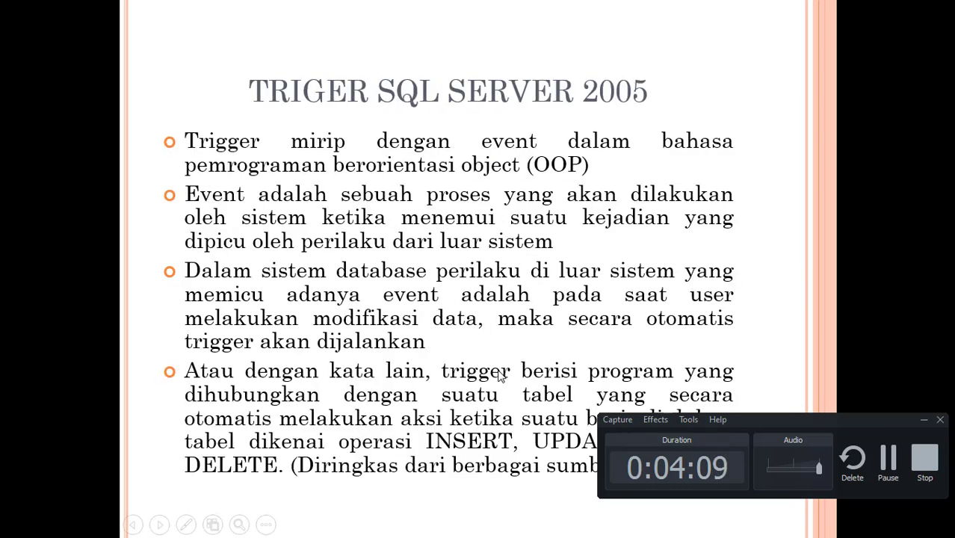
pyautogui.click(500, 377)
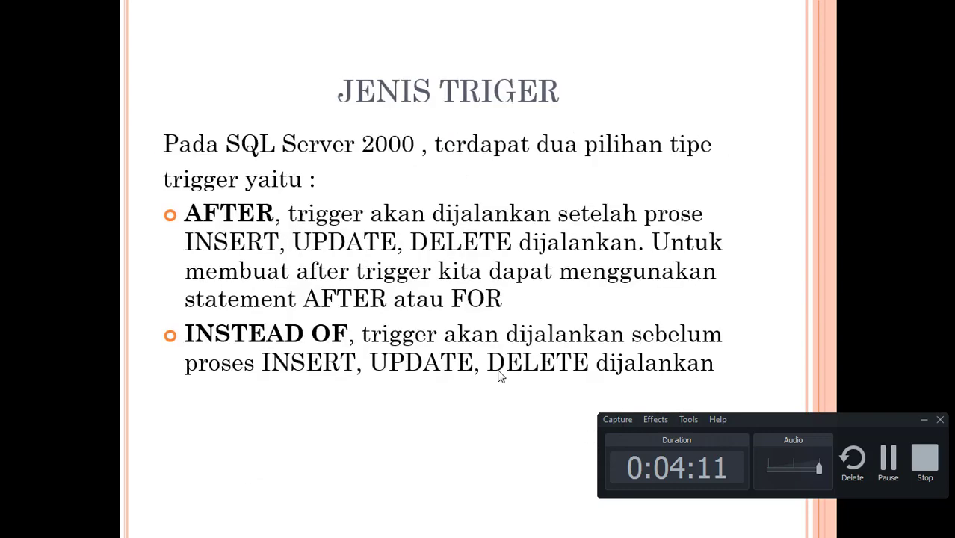
pyautogui.click(501, 376)
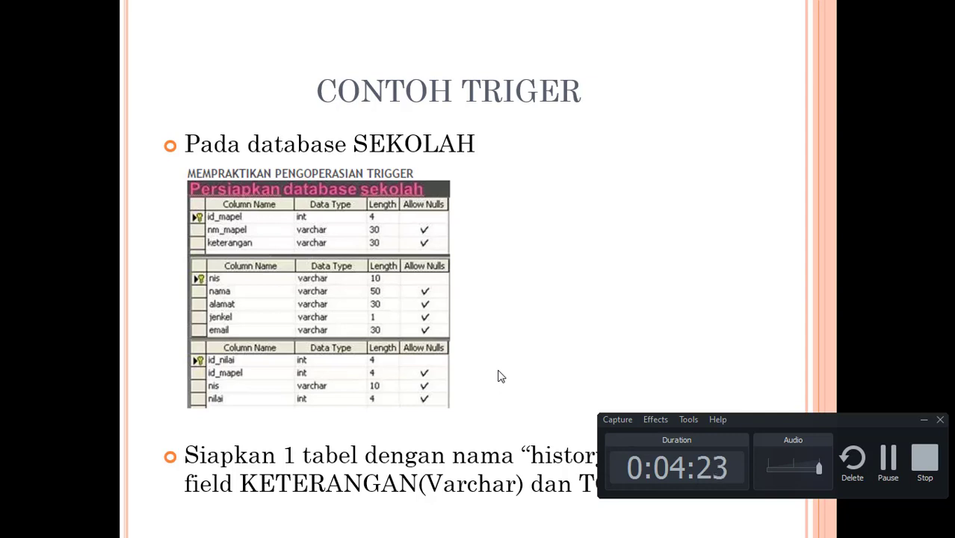
pyautogui.click(501, 376)
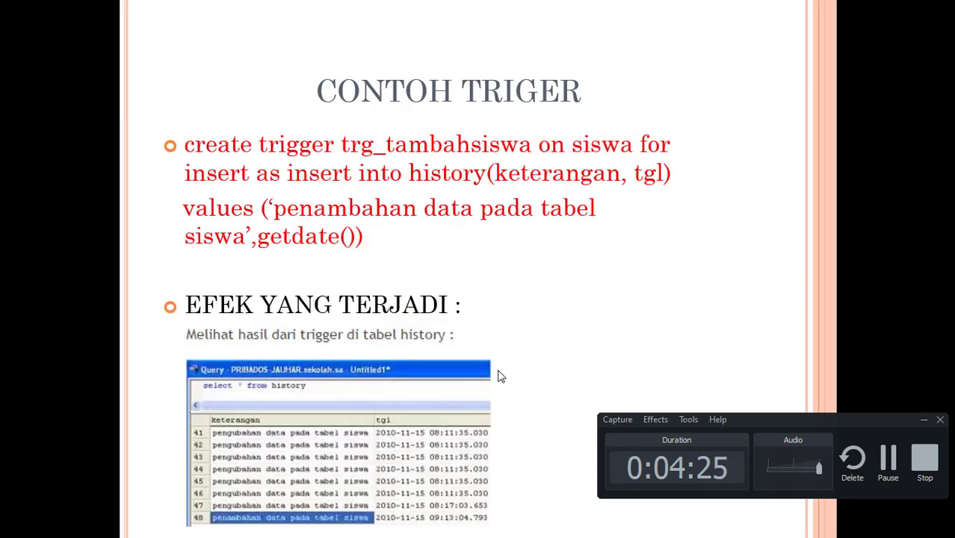
pyautogui.click(501, 377)
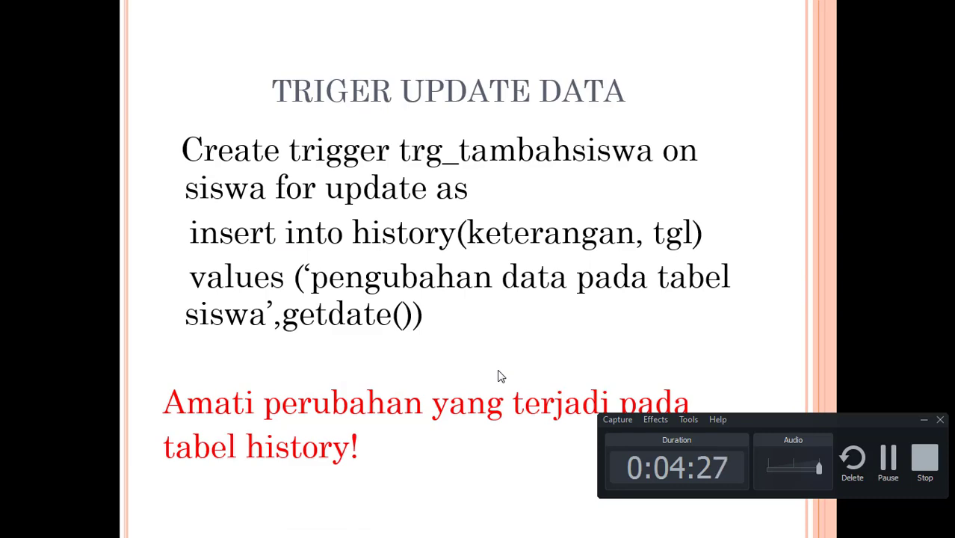
pyautogui.click(500, 377)
pyautogui.click(501, 377)
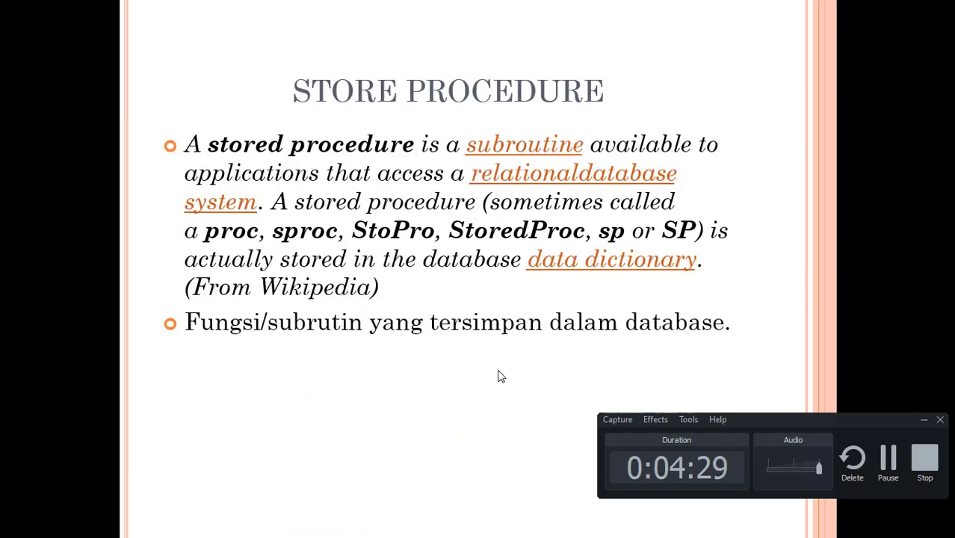
pyautogui.click(501, 377)
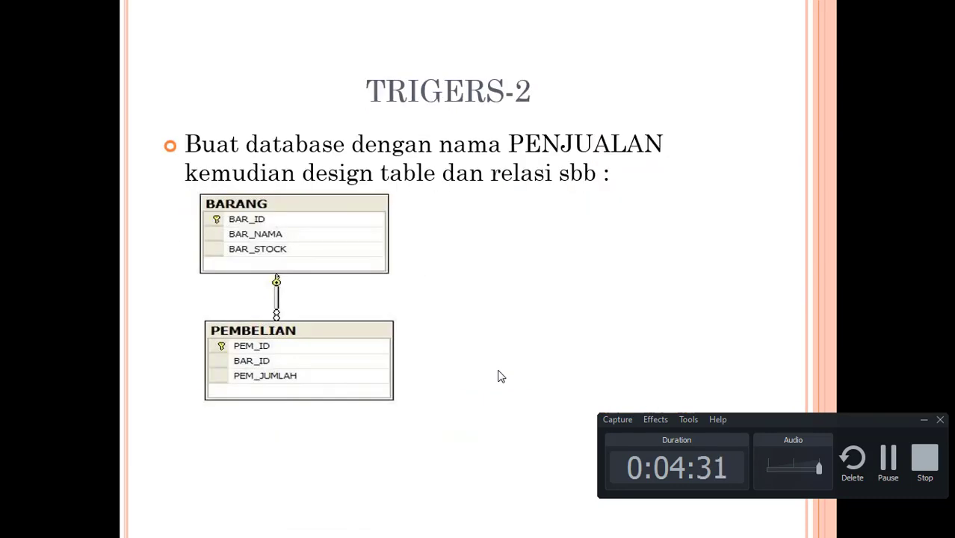
pyautogui.click(501, 377)
pyautogui.click(501, 376)
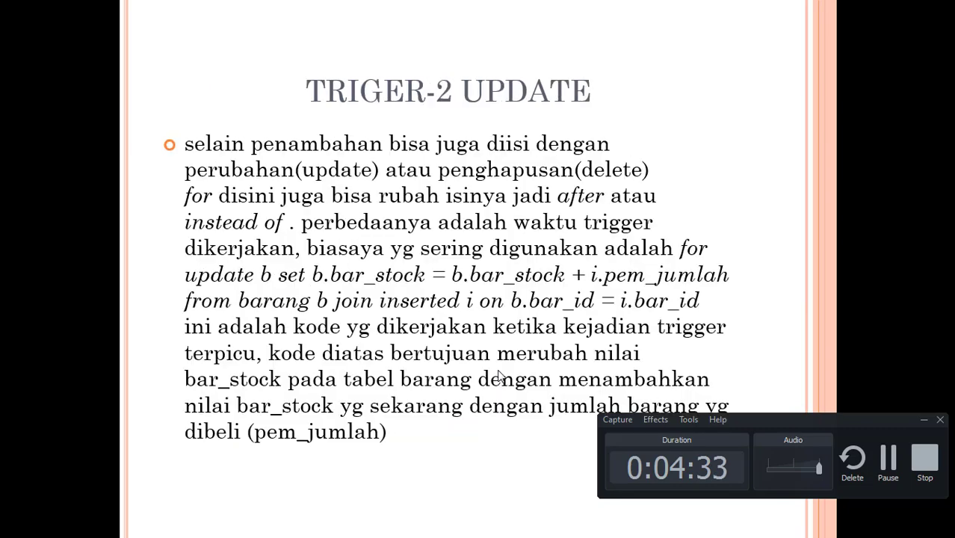
# Page through the stored procedure slides to the final exercise slide and exit the slide show
pyautogui.click(500, 376)
pyautogui.click(500, 377)
pyautogui.click(500, 377)
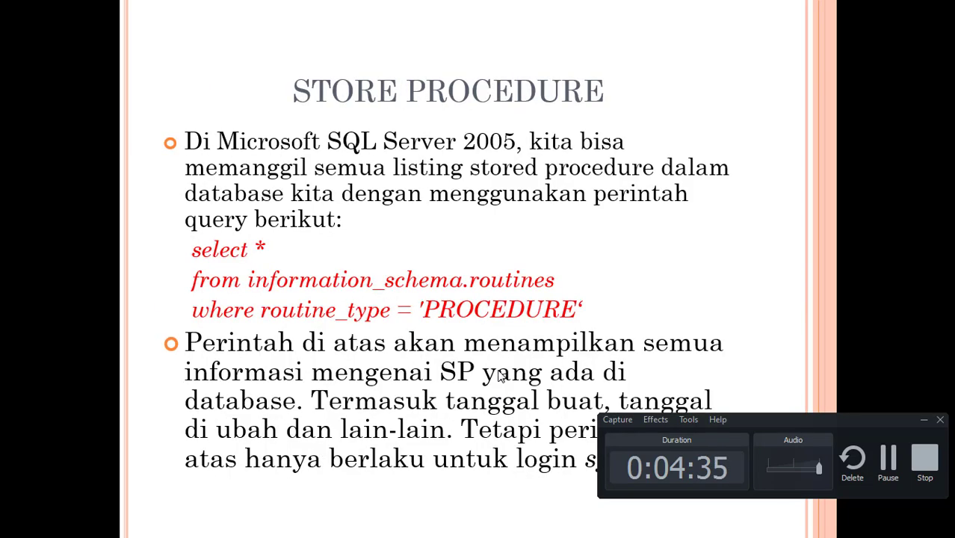
pyautogui.click(501, 377)
pyautogui.click(500, 377)
pyautogui.click(501, 377)
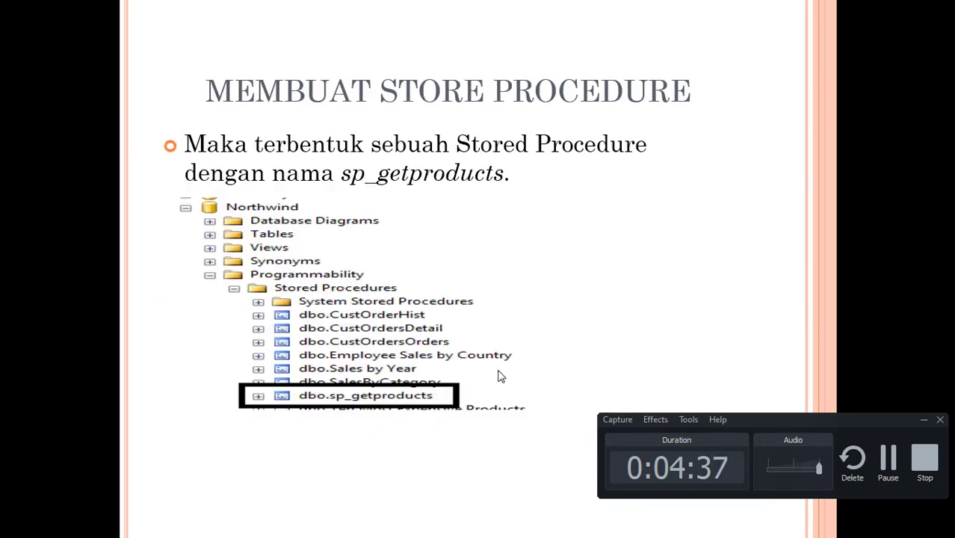
pyautogui.click(501, 376)
pyautogui.click(501, 377)
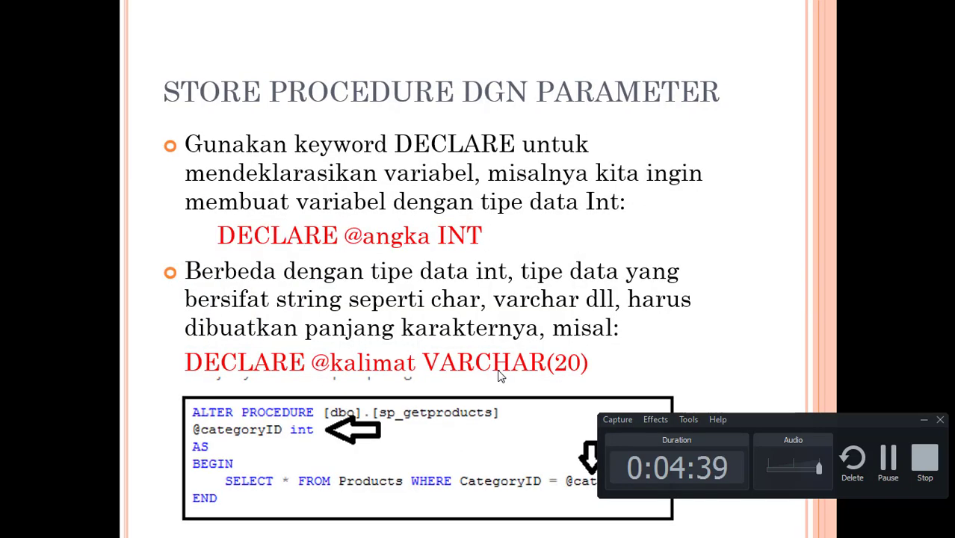
pyautogui.click(501, 377)
pyautogui.click(501, 377)
pyautogui.click(501, 377)
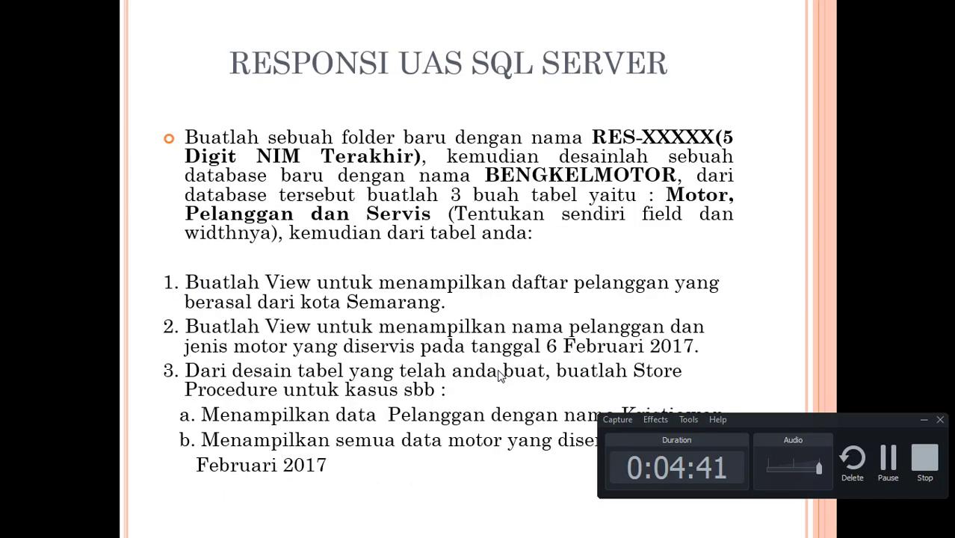
pyautogui.click(501, 376)
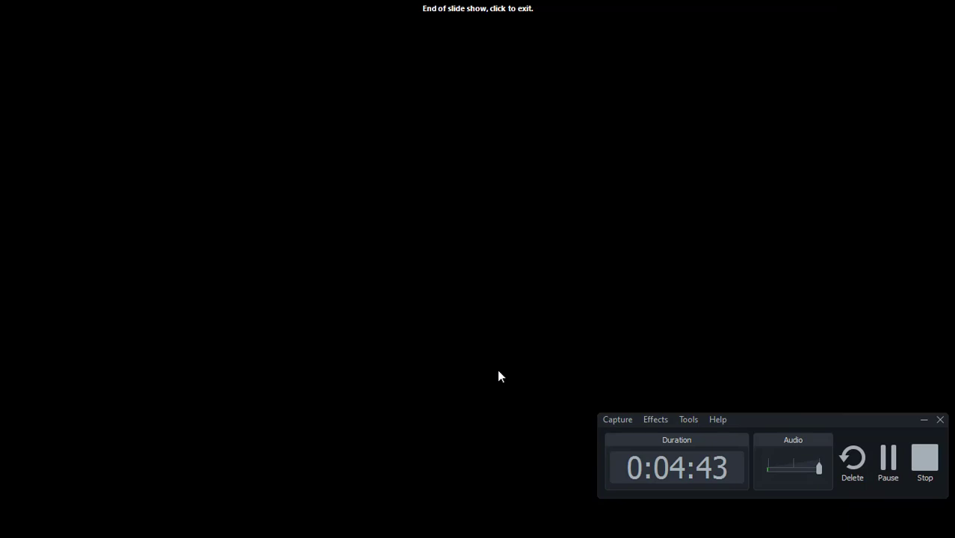
pyautogui.click(501, 376)
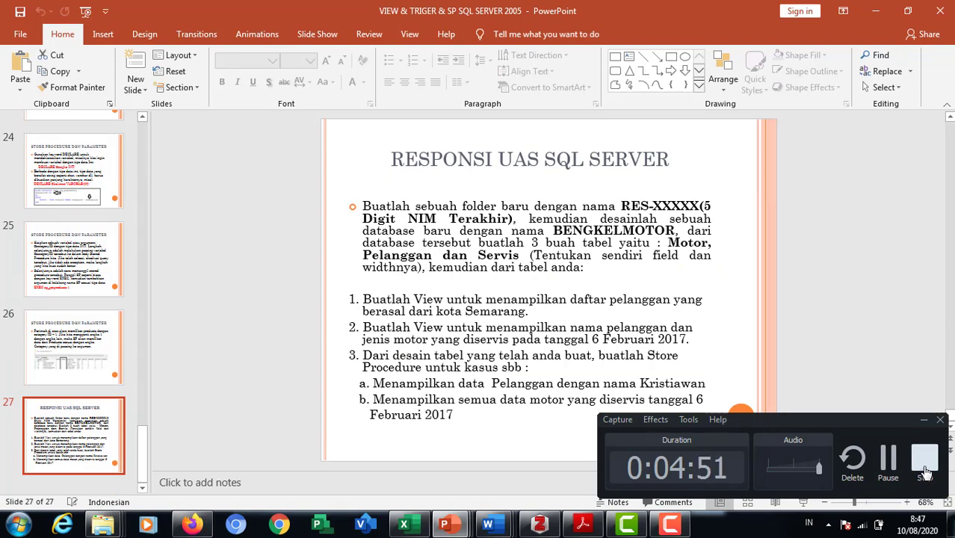
# Switch to Camtasia and select the full path of the project folder in the Save As dialog
pyautogui.click(628, 527)
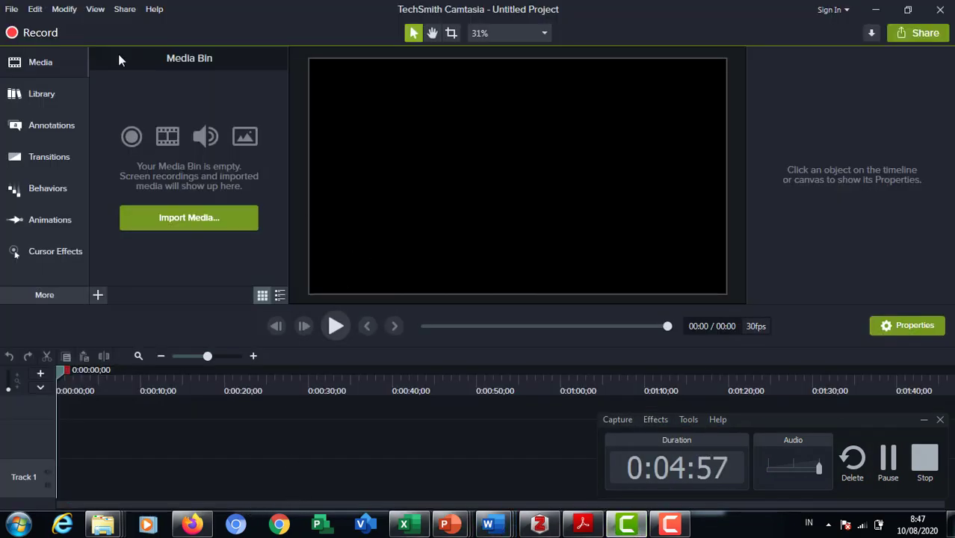
pyautogui.click(12, 9)
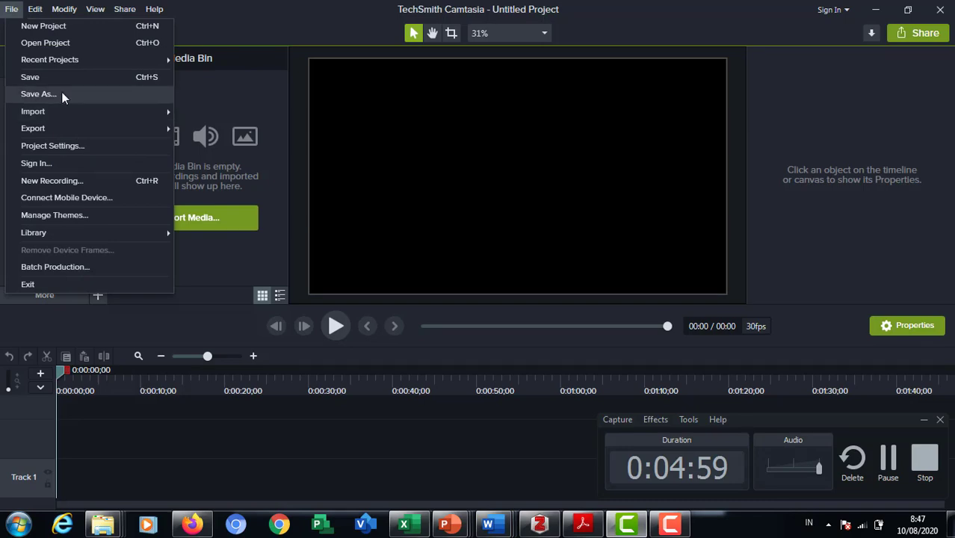
pyautogui.click(39, 94)
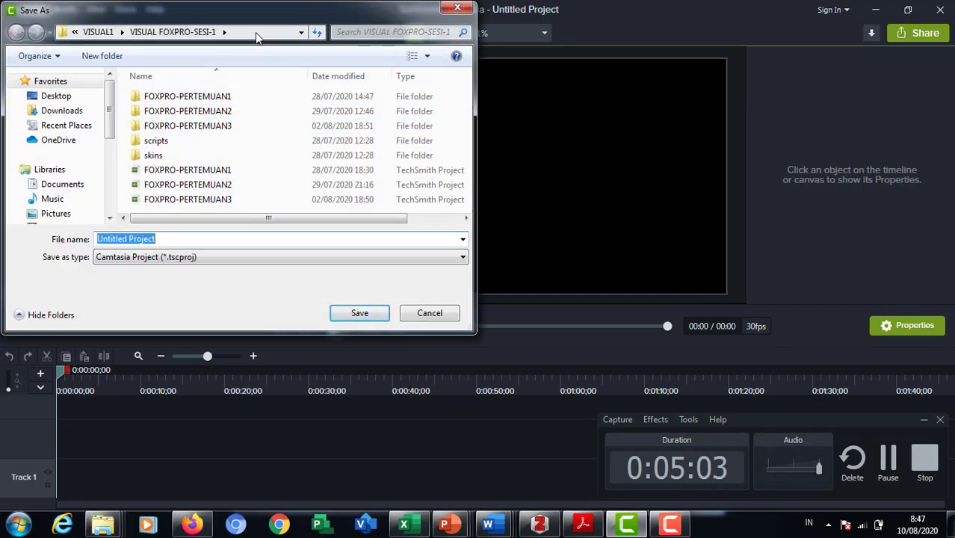
pyautogui.click(257, 33)
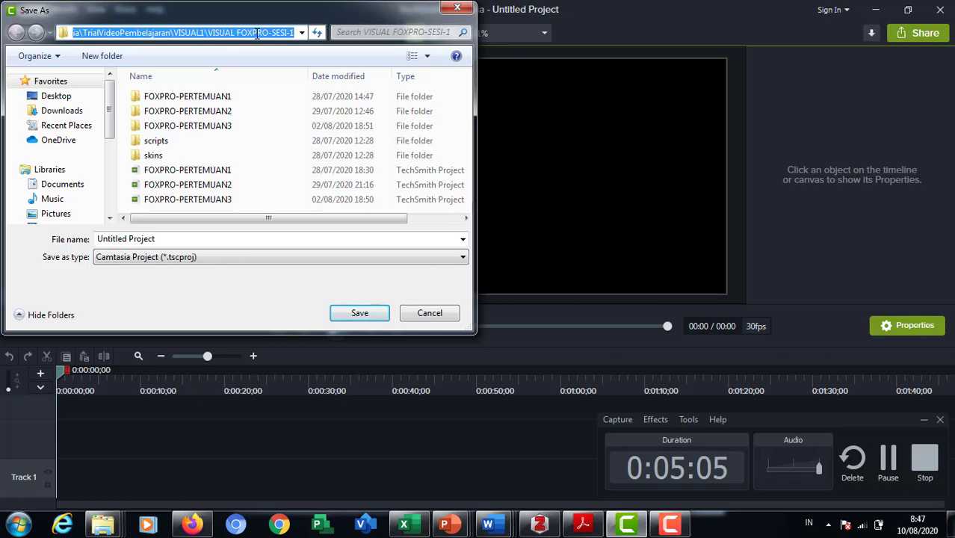
# Open the VISUAL FOXPRO-SESI-1 folder in a new file explorer window by entering its full path
pyautogui.press('super+e')
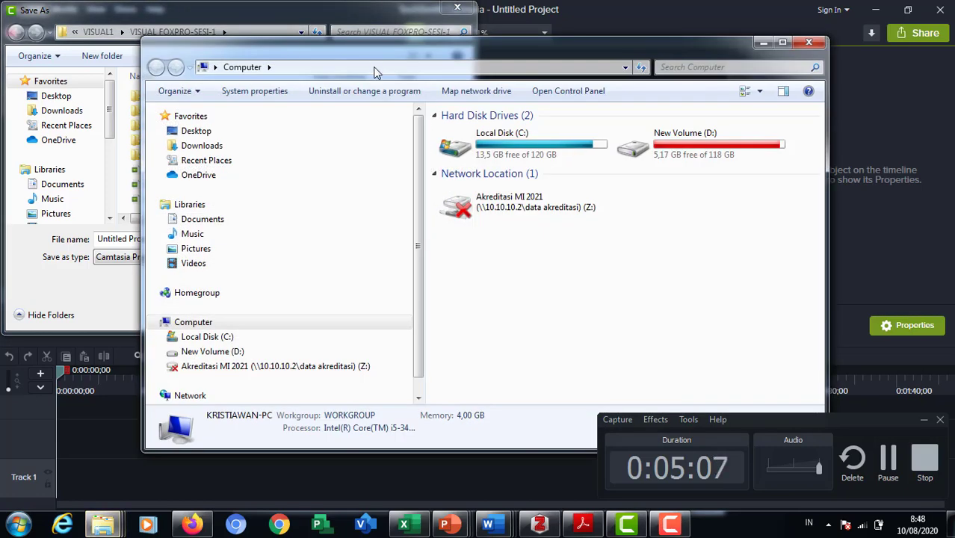
pyautogui.click(372, 69)
pyautogui.write('C:\\Users\\KRISTIAWAN\\Documents\\Camtasia\\TrialVideoPembelajaran\\VISUAL1\\VISUAL FOXPRO-SESI-1')
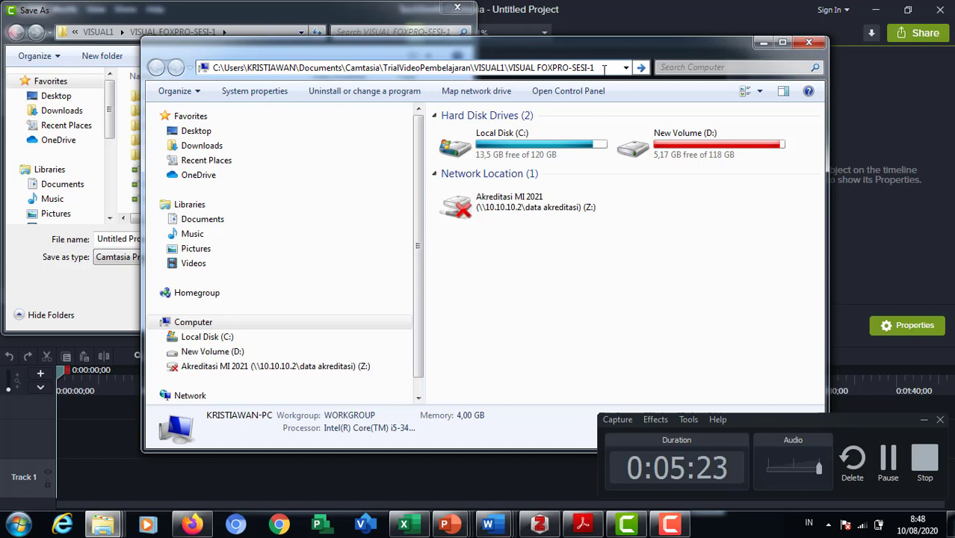
pyautogui.press('Return')
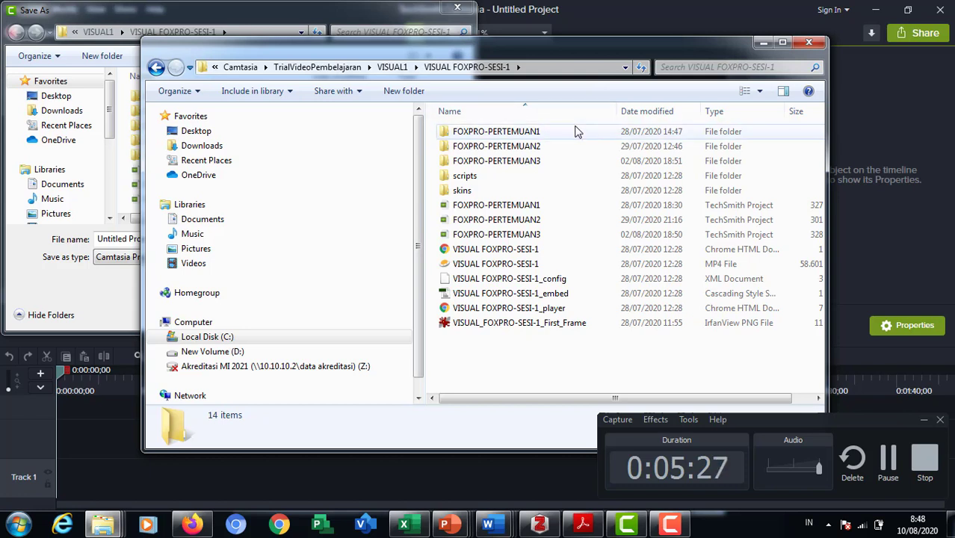
# Look through the FOXPRO-PERTEMUAN3 folder and its nested output folder, closing the file explorer and cancelling the save
pyautogui.doubleClick(546, 163)
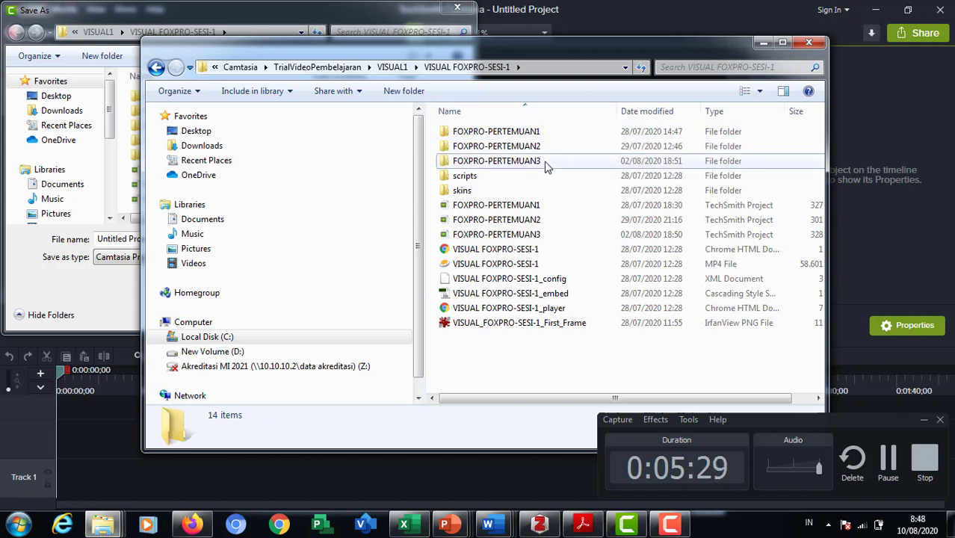
pyautogui.click(542, 139)
pyautogui.doubleClick(542, 139)
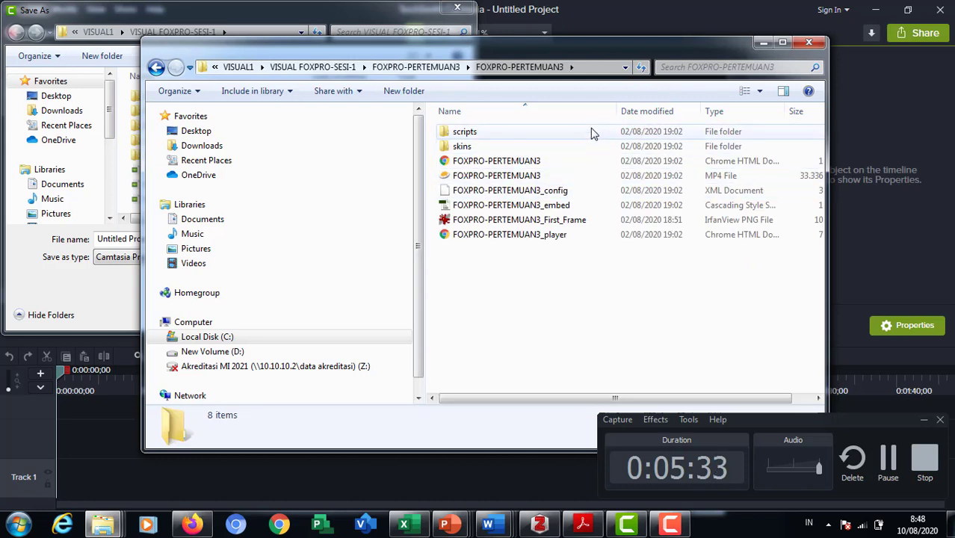
pyautogui.press('BackSpace')
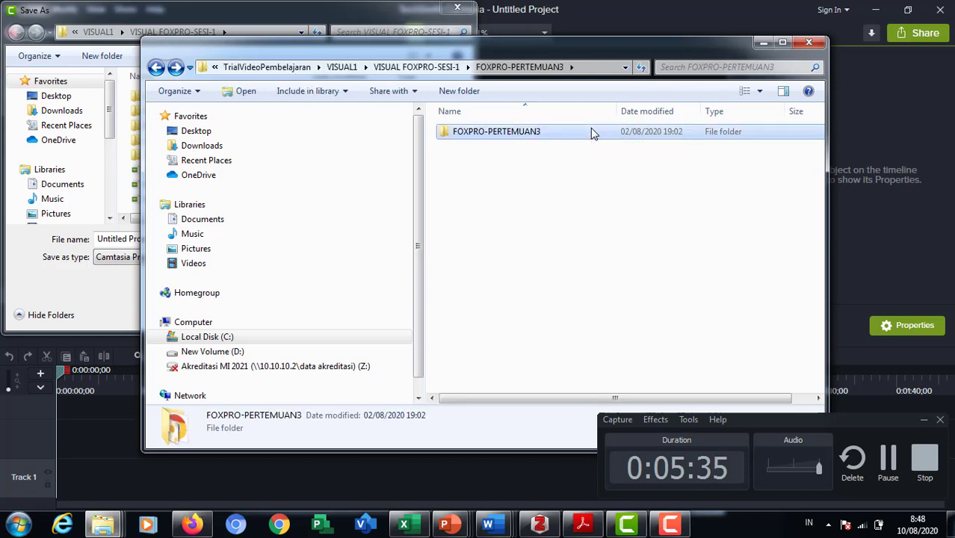
pyautogui.press('BackSpace')
pyautogui.hotkey('alt', 'F4')
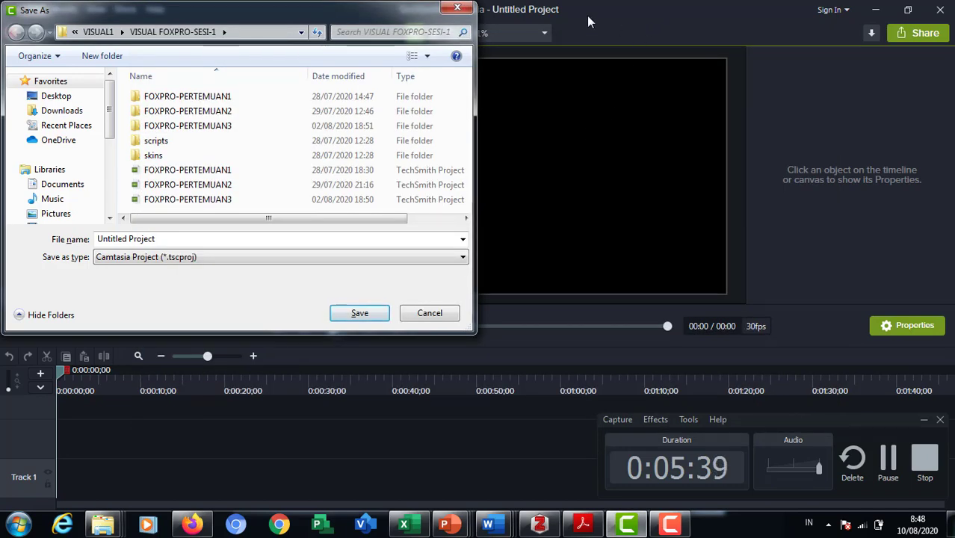
pyautogui.click(459, 8)
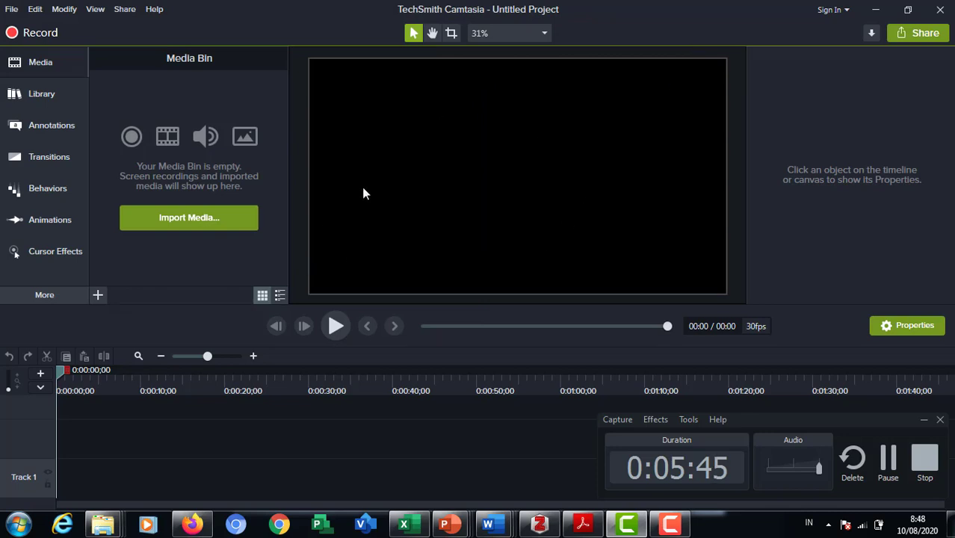
# Minimize the recorder and open the existing FOXPRO-PERTEMUAN3 project from the VISUAL FOXPRO-SESI-1 folder
pyautogui.click(925, 422)
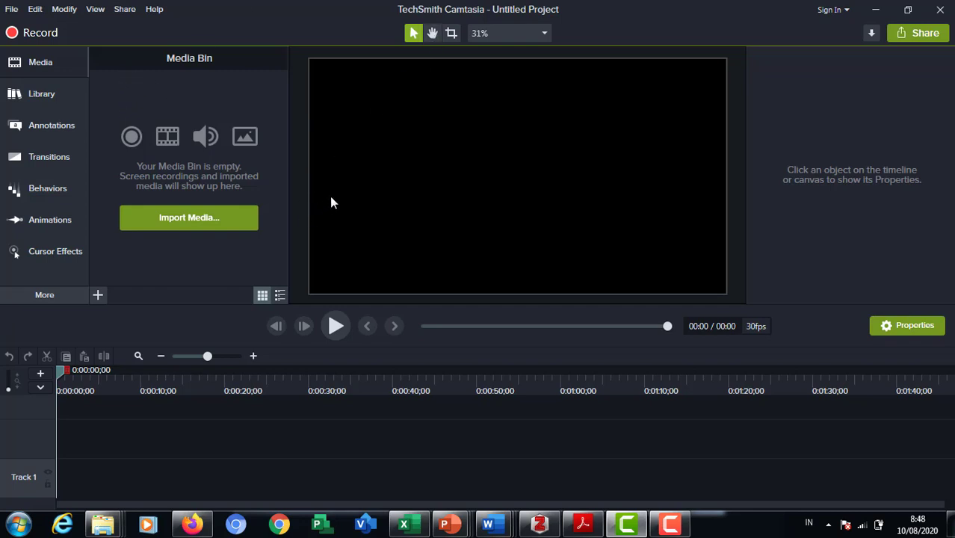
pyautogui.click(12, 9)
pyautogui.click(32, 43)
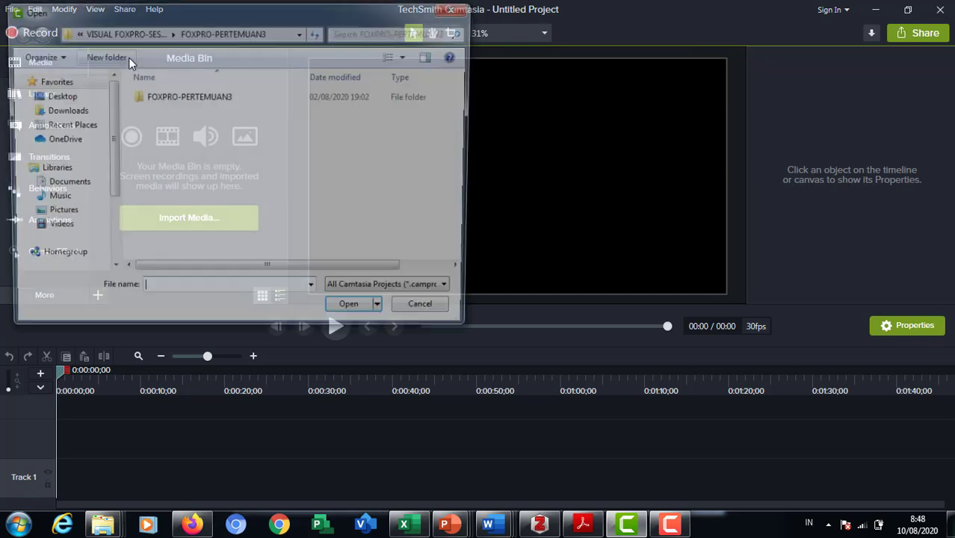
pyautogui.click(146, 33)
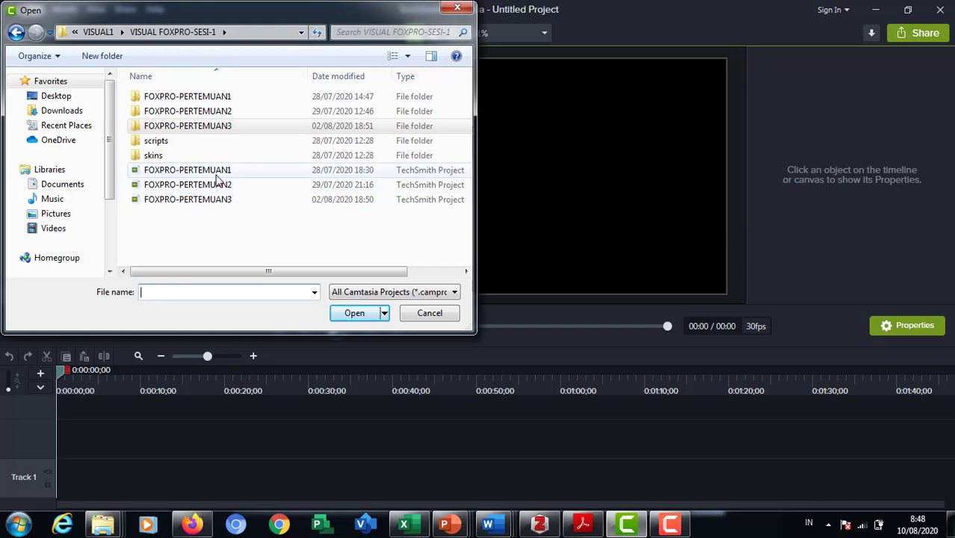
pyautogui.click(219, 200)
pyautogui.doubleClick(220, 200)
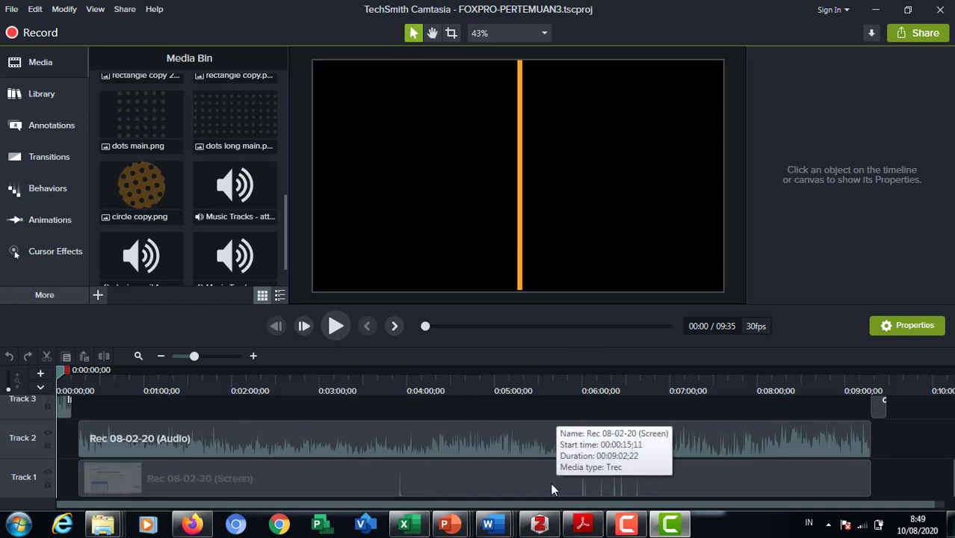
# Inspect the screen recording clip on Track 1 and the audio recording clip on Track 2
pyautogui.click(438, 487)
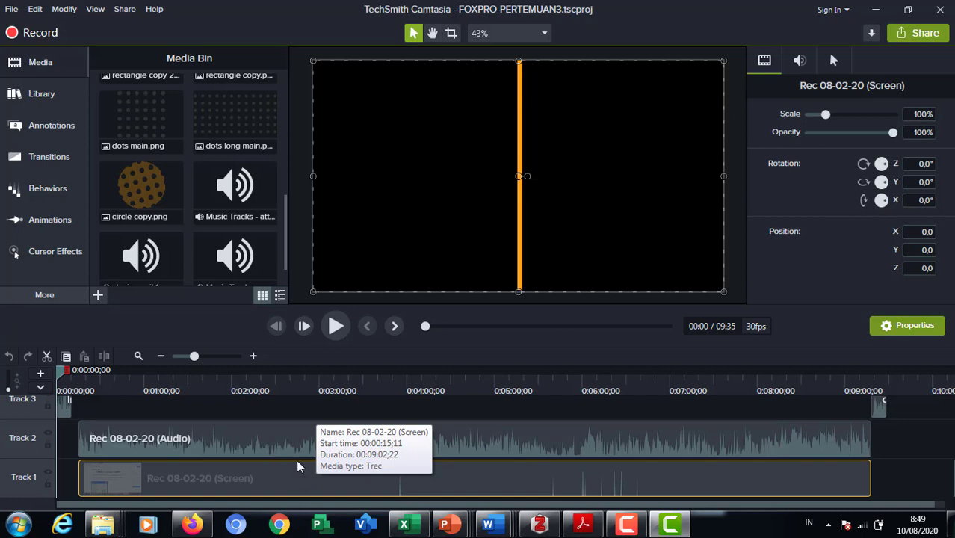
pyautogui.click(283, 444)
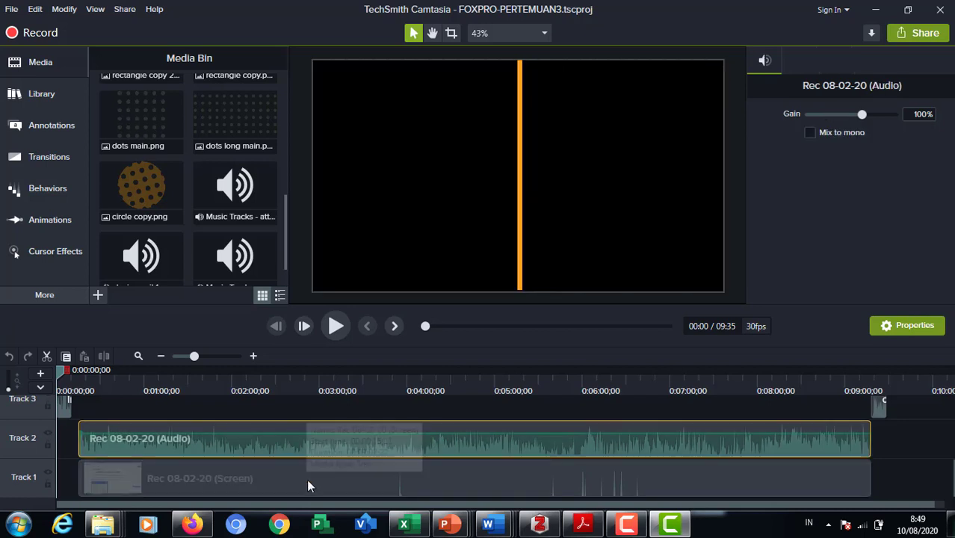
# Compare the screen recording clip on Track 1 with the audio recording clip on Track 2 by selecting them alternately
pyautogui.click(306, 477)
pyautogui.click(307, 449)
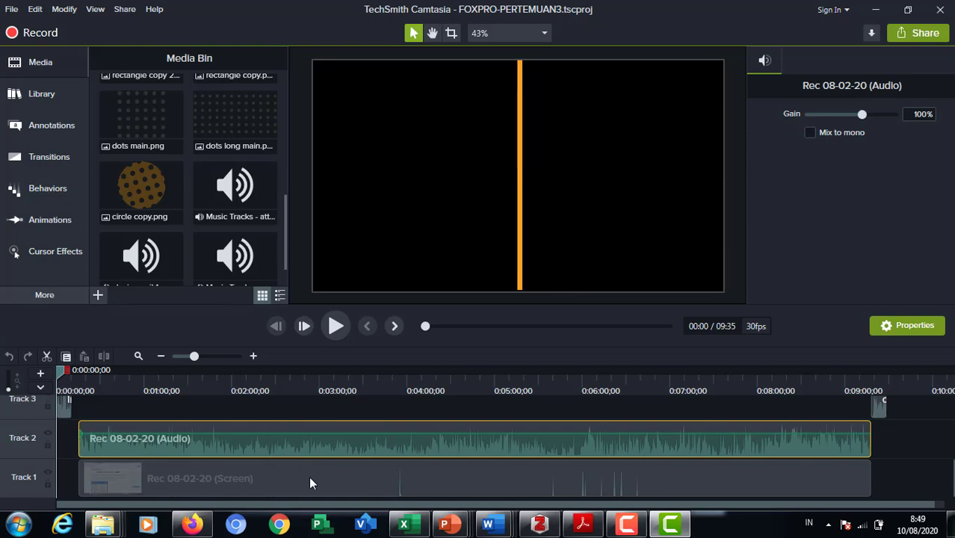
pyautogui.click(309, 476)
pyautogui.click(310, 447)
pyautogui.click(310, 481)
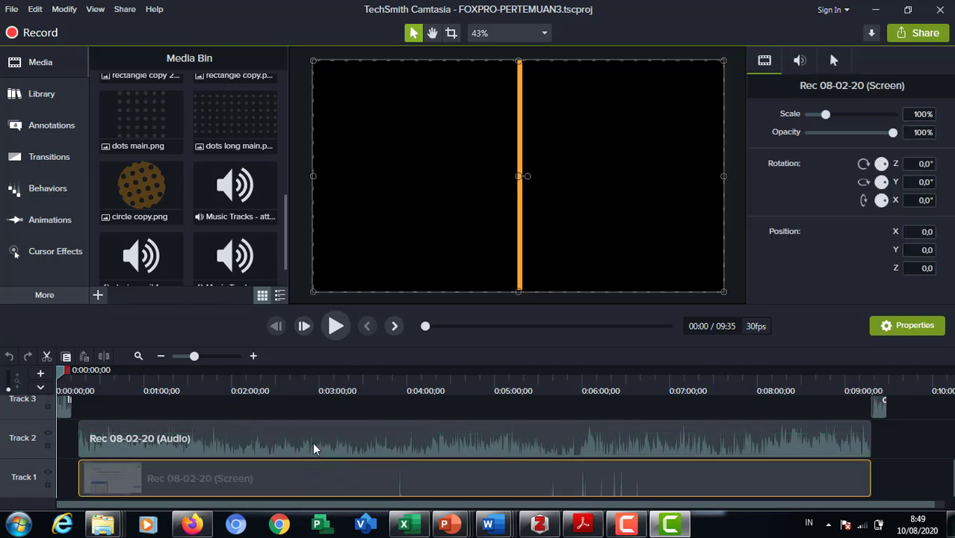
pyautogui.click(312, 444)
pyautogui.click(313, 480)
pyautogui.click(309, 444)
pyautogui.click(316, 482)
pyautogui.click(316, 445)
pyautogui.click(319, 482)
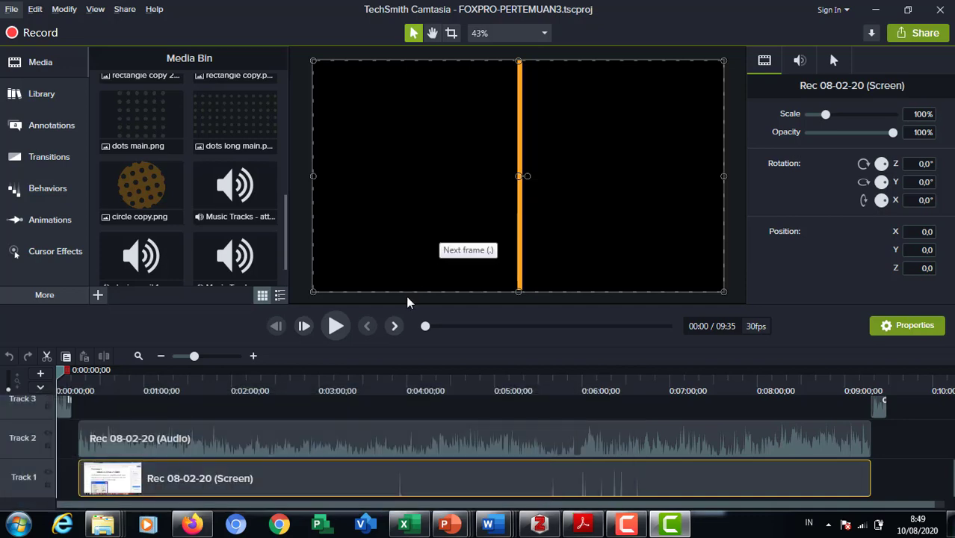
# Preview the project from the beginning, pause at about 16 seconds, and look over the upper tracks
pyautogui.click(338, 329)
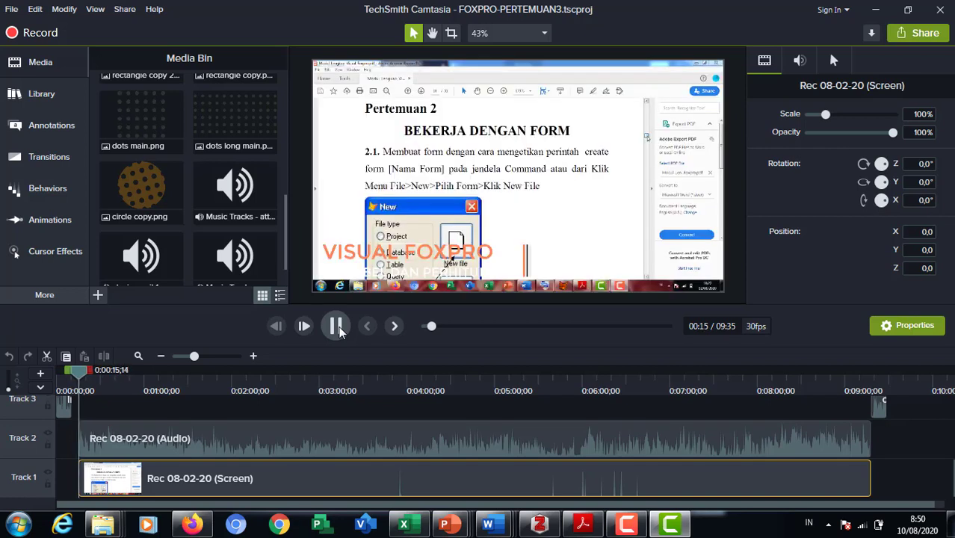
pyautogui.click(336, 327)
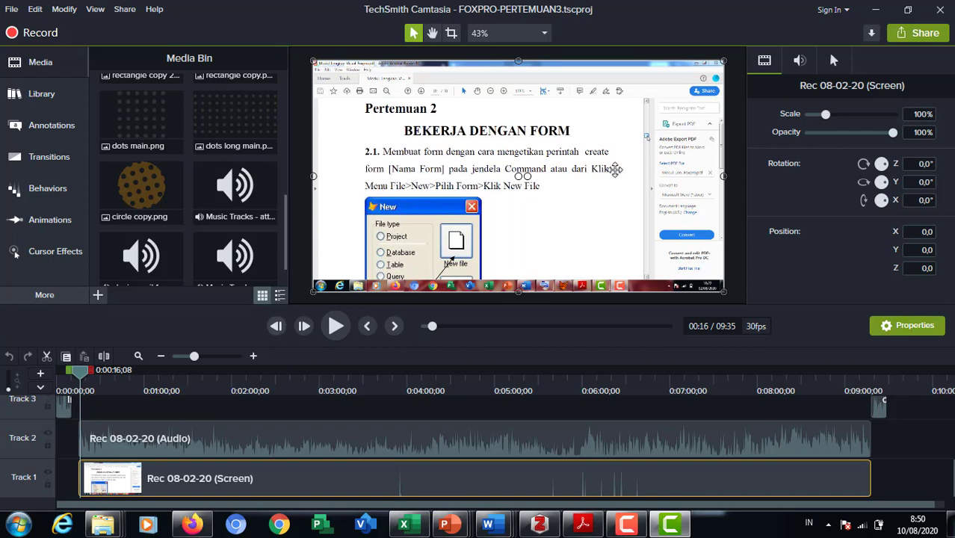
pyautogui.scroll(2, 952, 449)
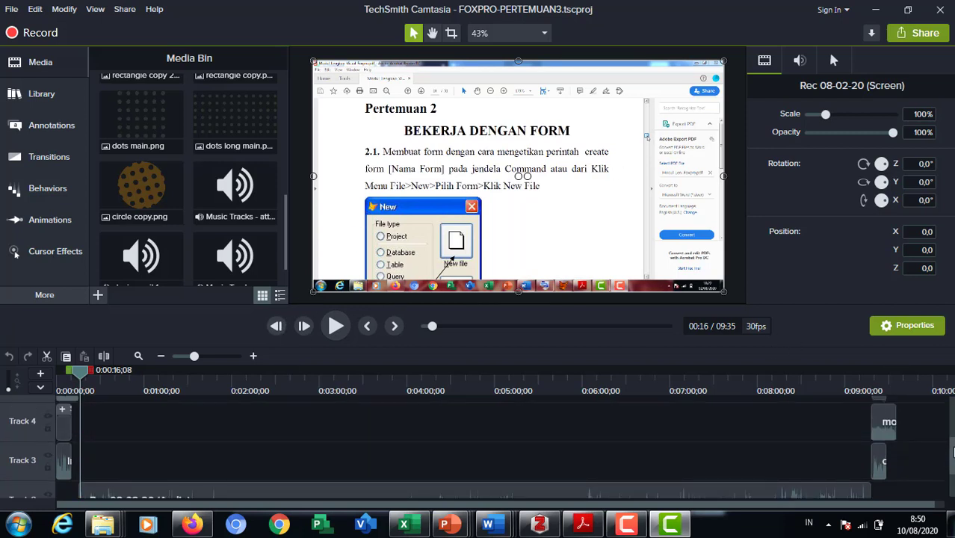
pyautogui.scroll(-2, 952, 446)
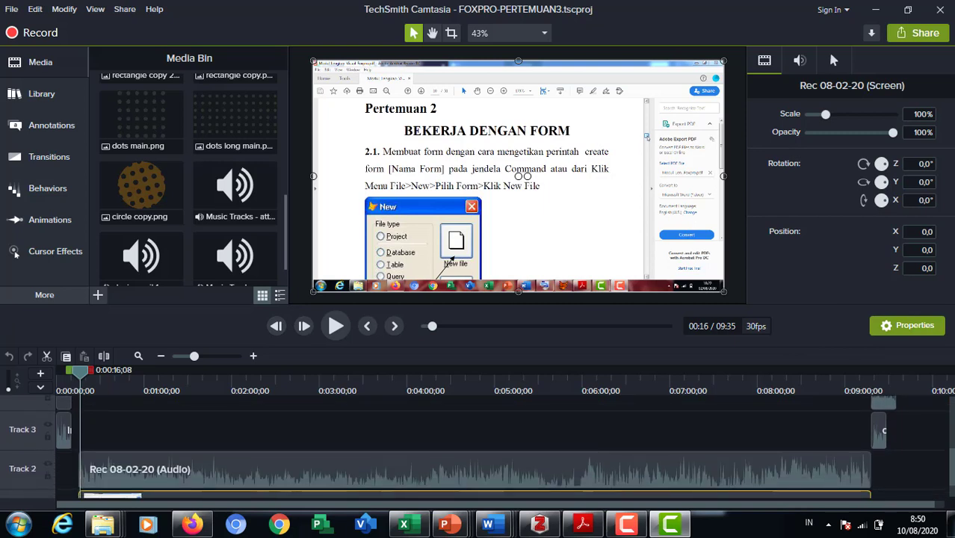
# Check the audio and screen recording clips once more, and select the introamik1 audio clip at the start of Track 3
pyautogui.click(708, 450)
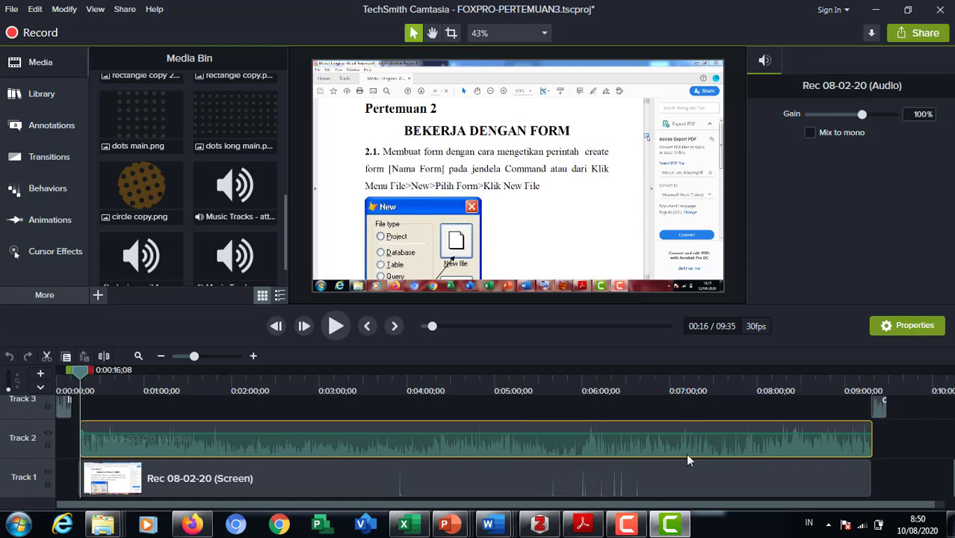
pyautogui.click(671, 477)
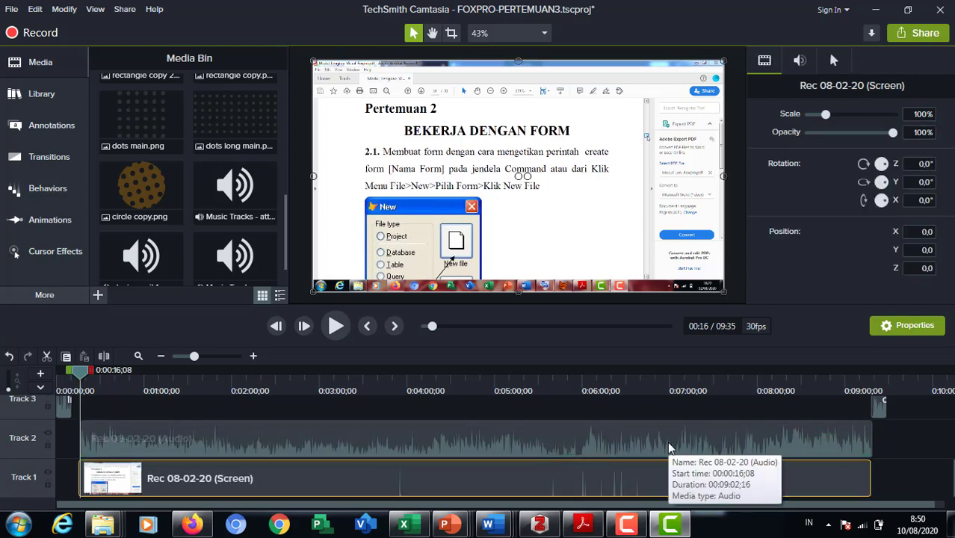
pyautogui.click(670, 449)
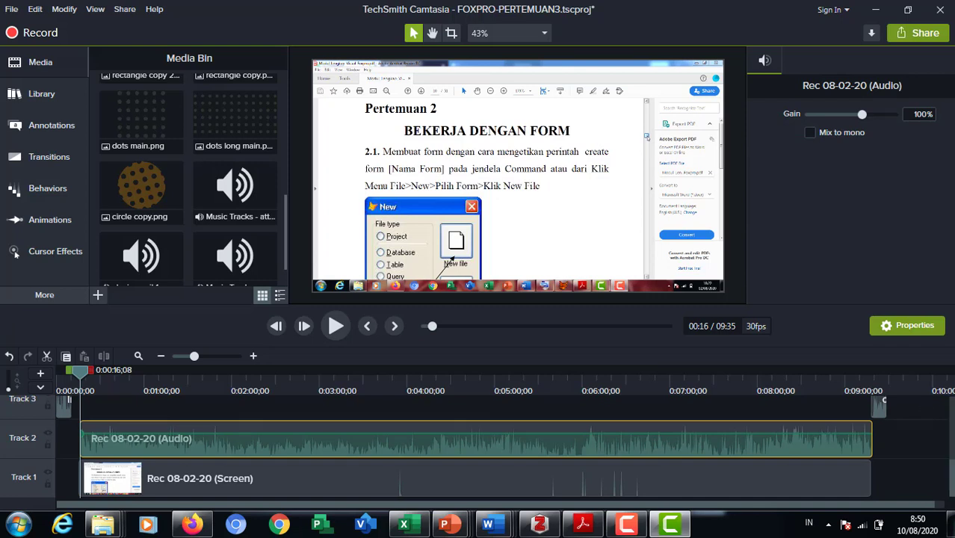
pyautogui.scroll(1, 478, 446)
pyautogui.scroll(1, 478, 446)
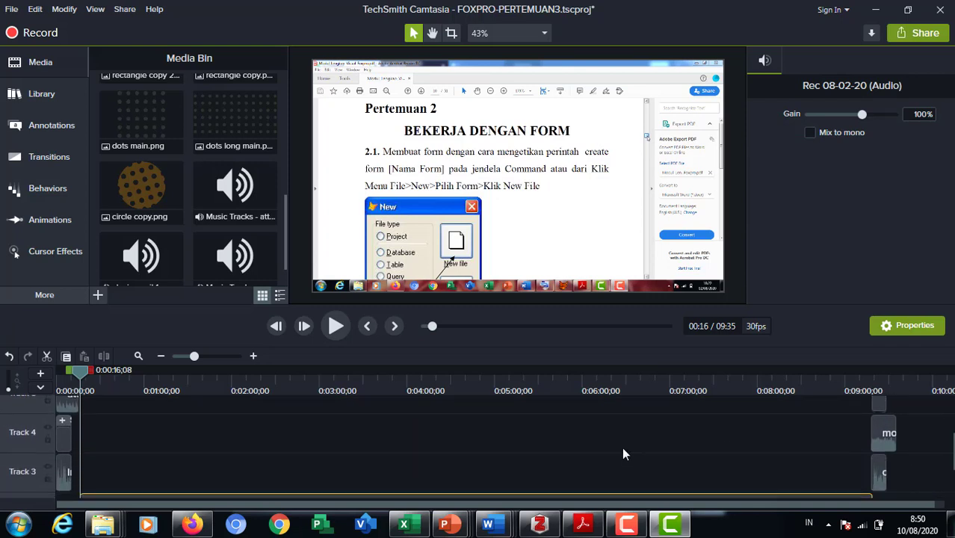
pyautogui.click(64, 476)
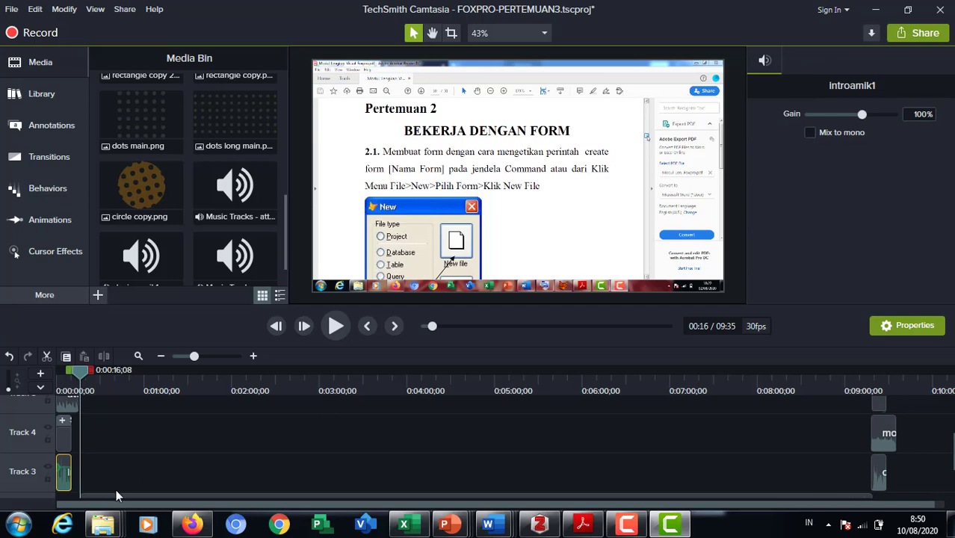
# Switch to the VISUAL FOXPRO-SESI-1 file explorer window and go up to the TrialVideoPembelajaran folder
pyautogui.moveTo(103, 525)
pyautogui.moveTo(311, 441)
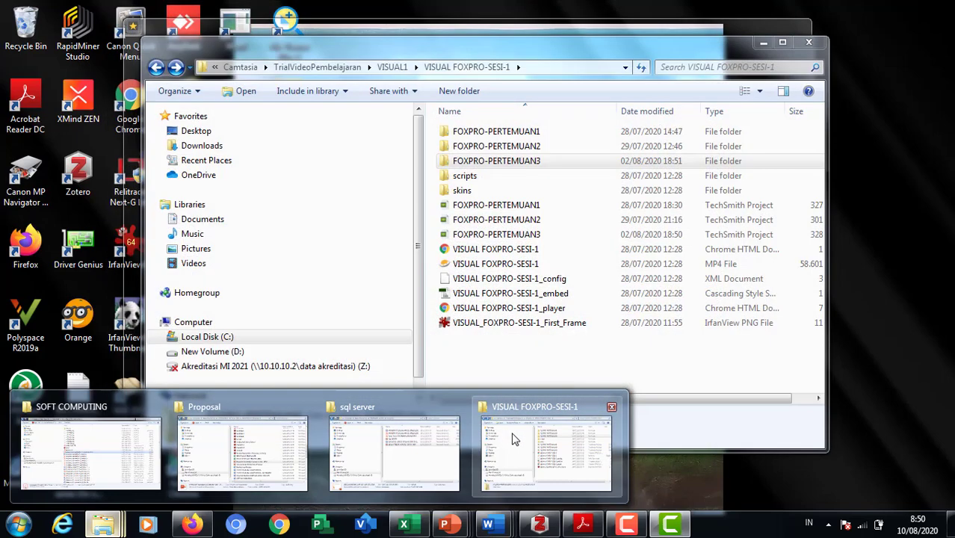
pyautogui.click(514, 442)
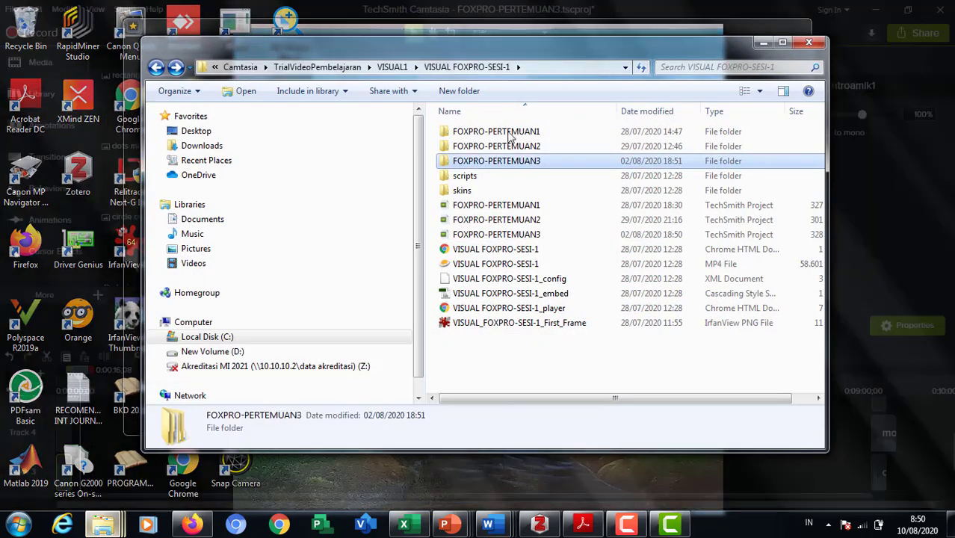
pyautogui.click(391, 67)
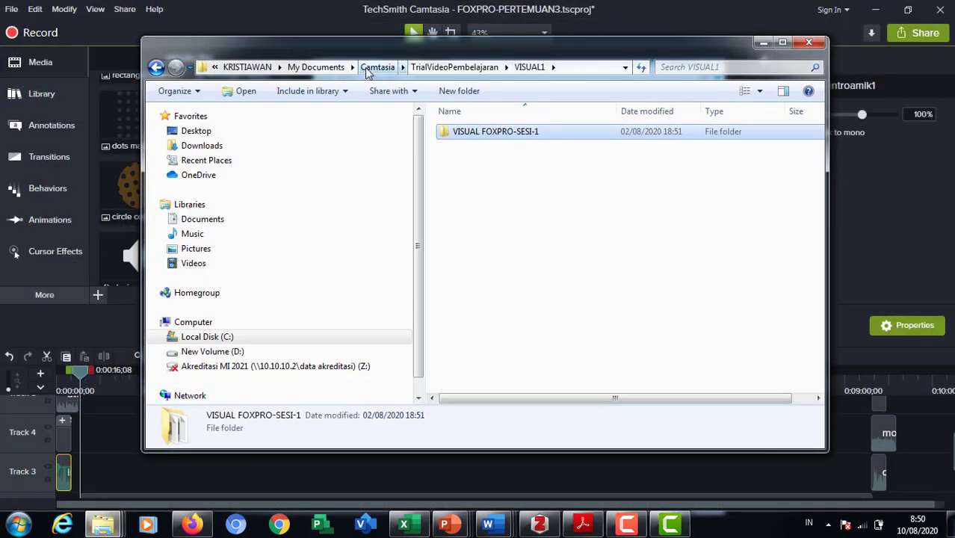
pyautogui.click(452, 68)
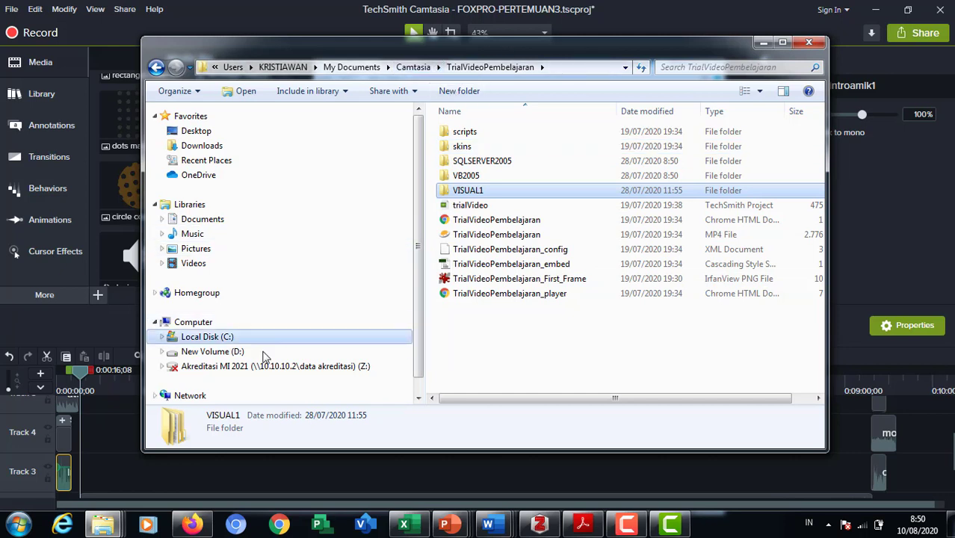
# Open the ONLINE folder on drive D: inside MENGAJAR and JTC
pyautogui.click(224, 351)
pyautogui.click(550, 253)
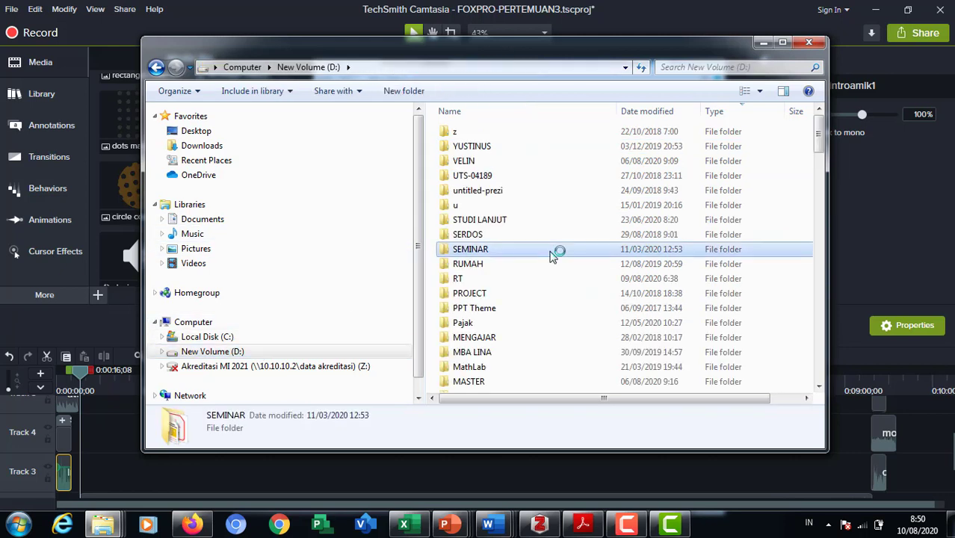
pyautogui.press('m')
pyautogui.press('Return')
pyautogui.press('j')
pyautogui.press('Return')
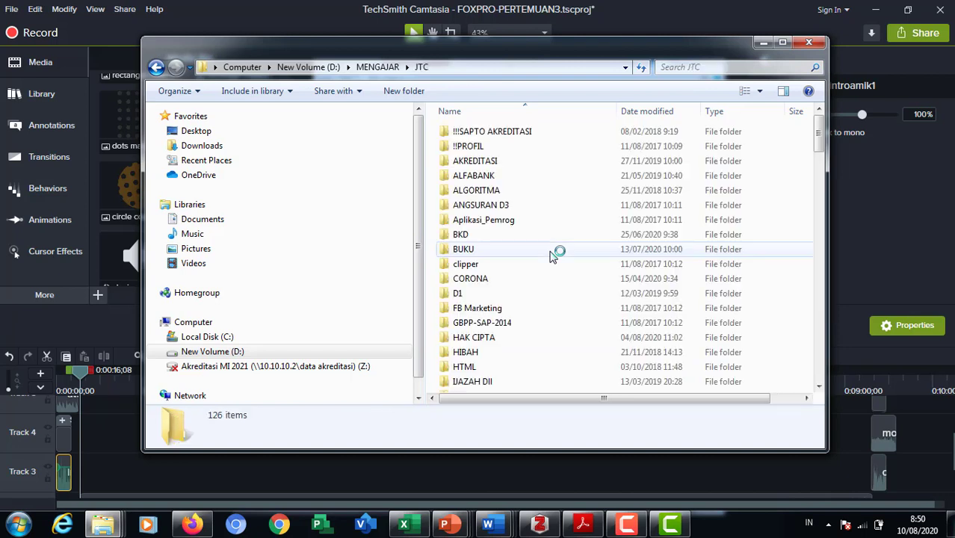
pyautogui.press('o')
pyautogui.press('n')
pyautogui.press('Return')
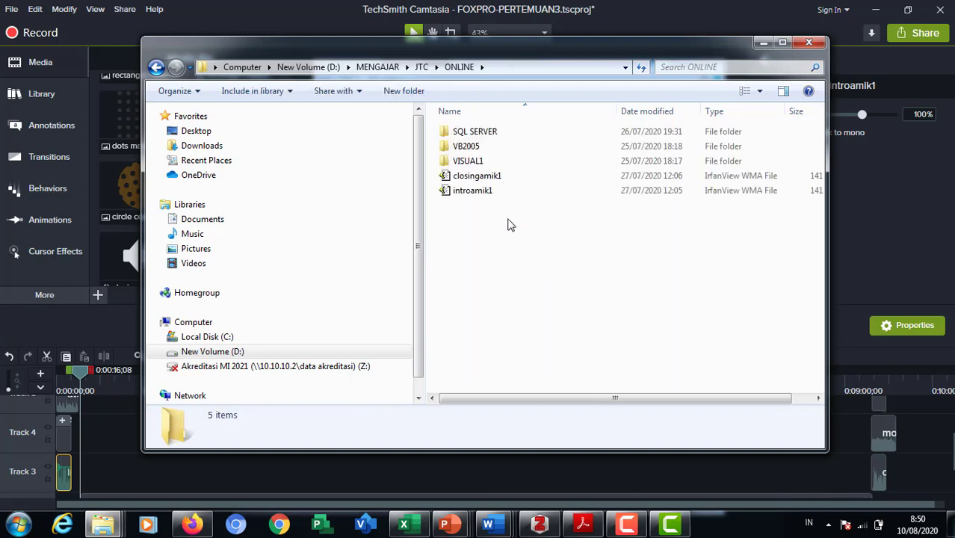
# Try to bring the introamik1 audio file from the ONLINE folder onto the Camtasia timeline
pyautogui.click(499, 196)
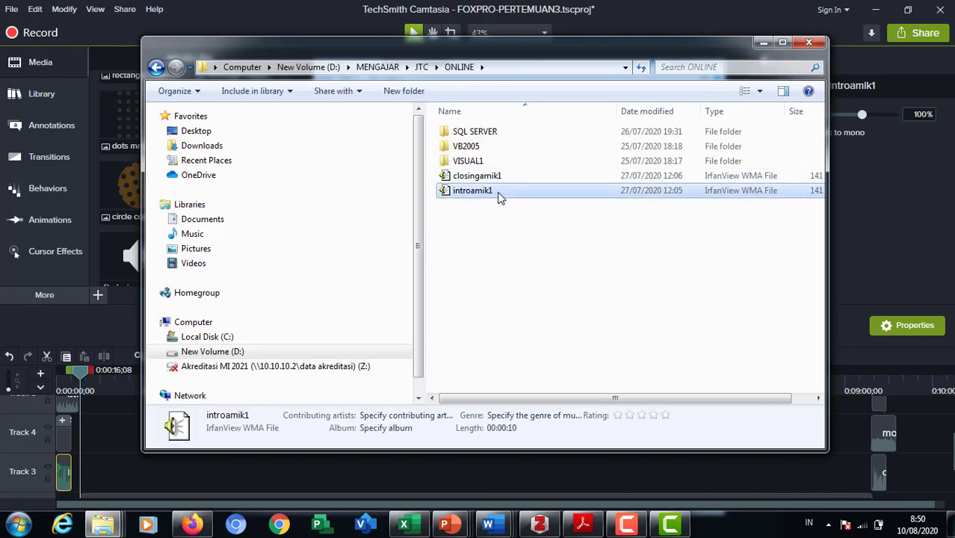
pyautogui.moveTo(502, 196); pyautogui.dragTo(204, 404)
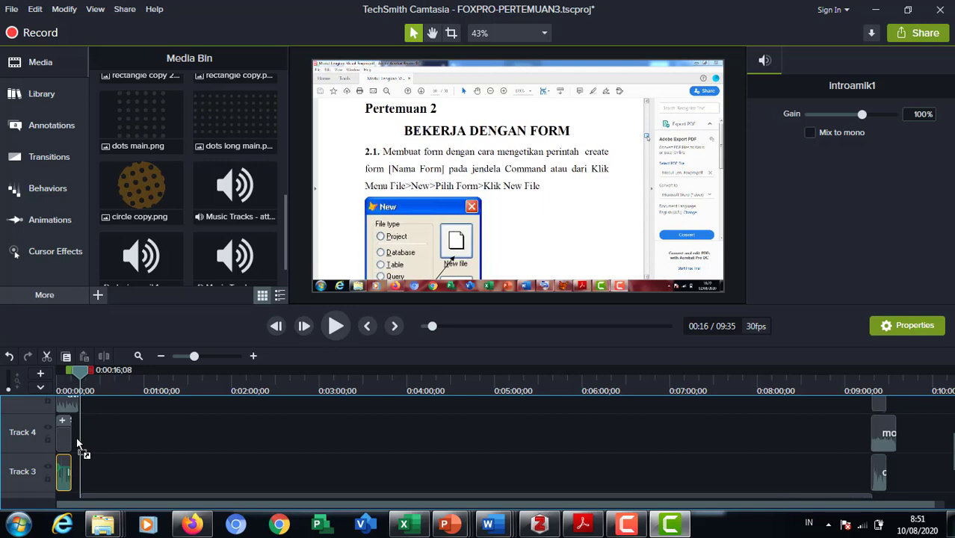
pyautogui.moveTo(77, 441); pyautogui.dragTo(525, 189)
pyautogui.click(58, 501)
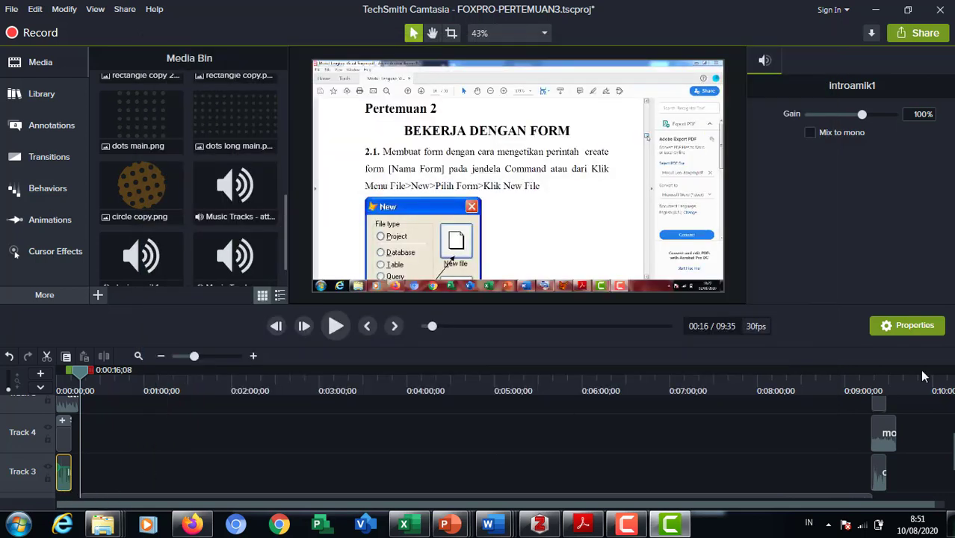
# Inspect the introamik1 clip on Track 3 and return the playhead to the start of the timeline
pyautogui.scroll(-2, 952, 446)
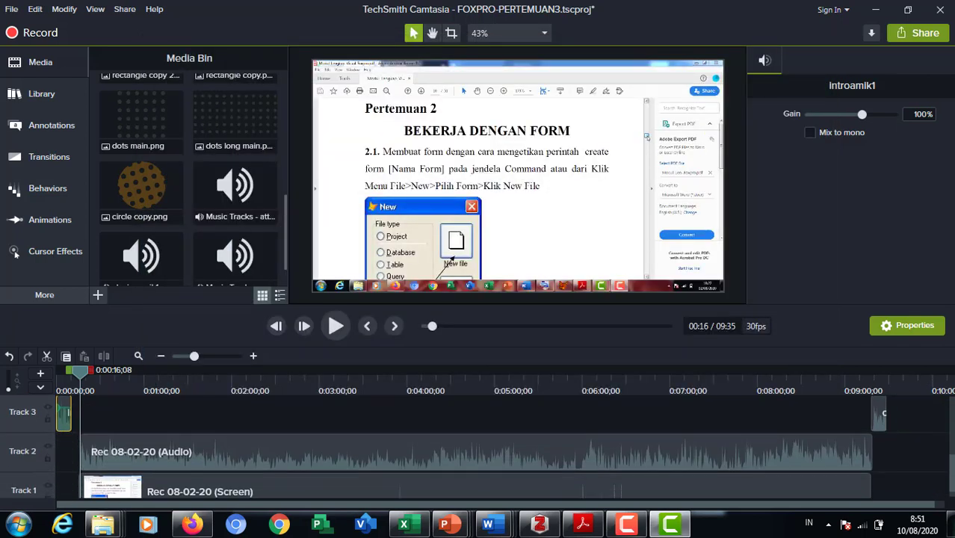
pyautogui.scroll(1, 953, 445)
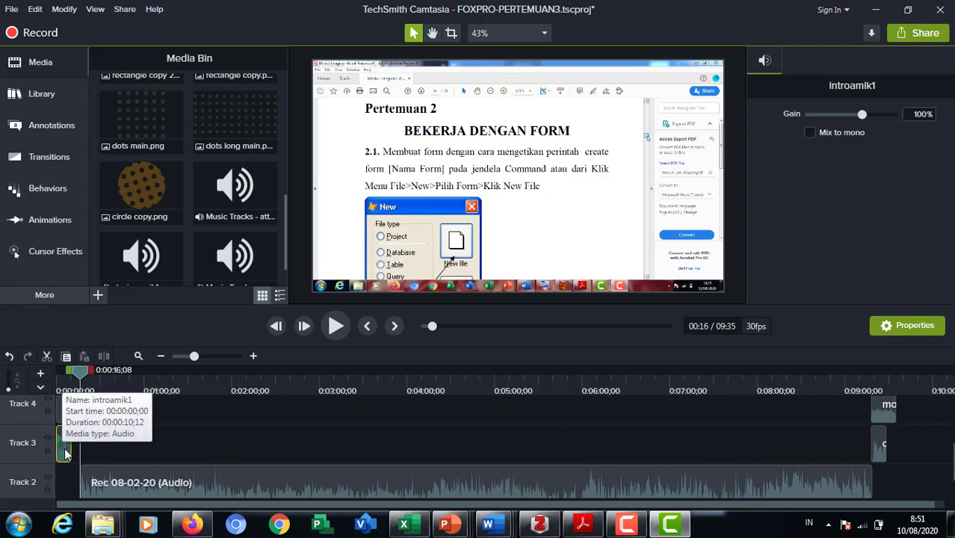
pyautogui.click(66, 462)
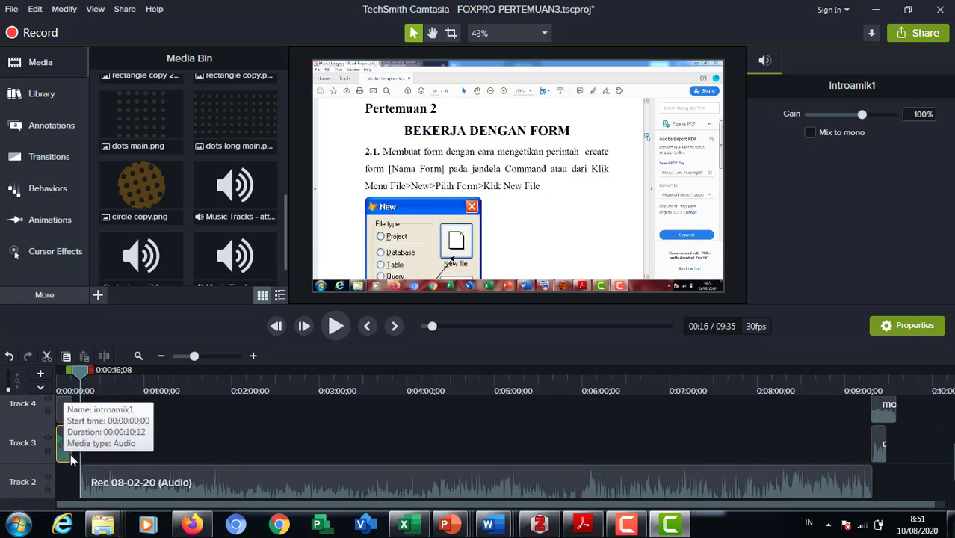
pyautogui.moveTo(85, 377); pyautogui.dragTo(58, 373)
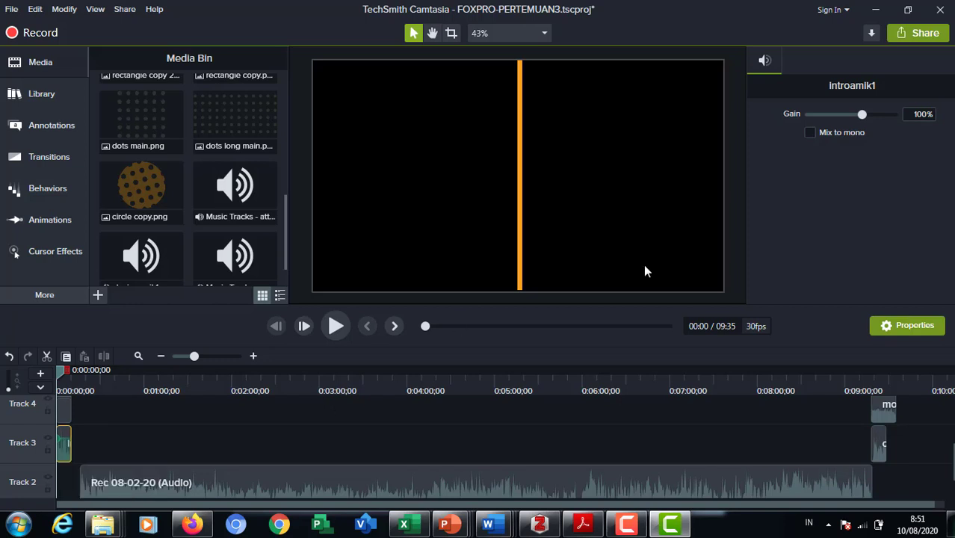
# Select the intro title clip on Track 4, preview its first two seconds, and return the playhead to the start
pyautogui.moveTo(952, 461); pyautogui.dragTo(953, 440)
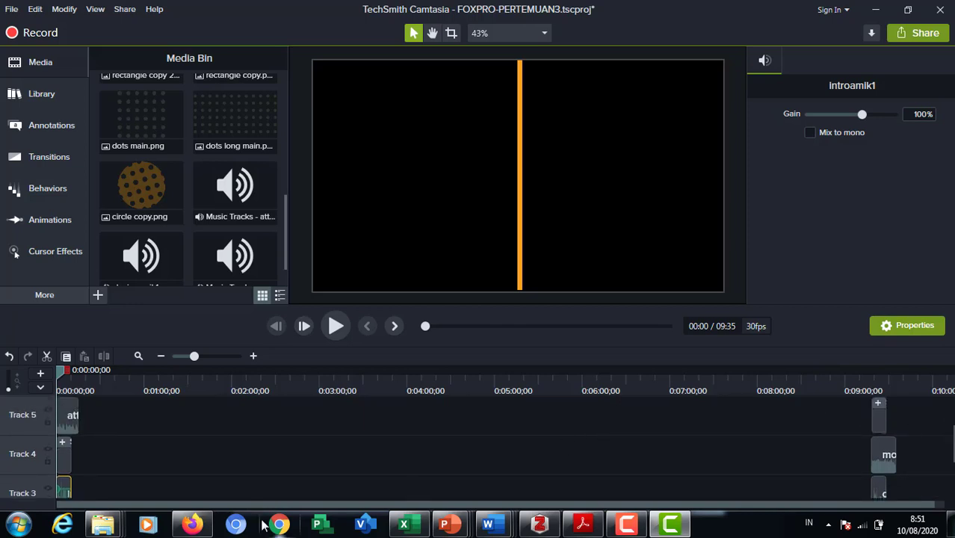
pyautogui.click(69, 461)
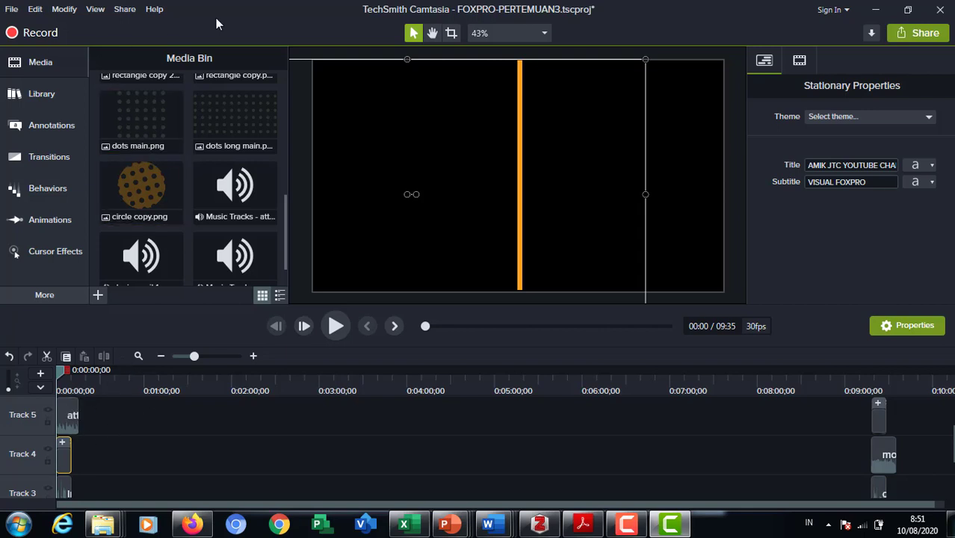
pyautogui.click(336, 327)
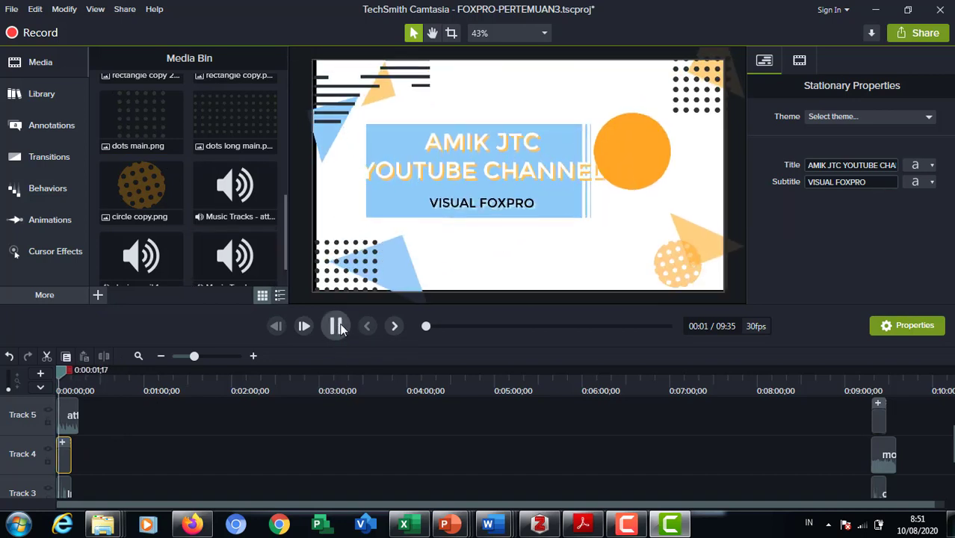
pyautogui.click(338, 328)
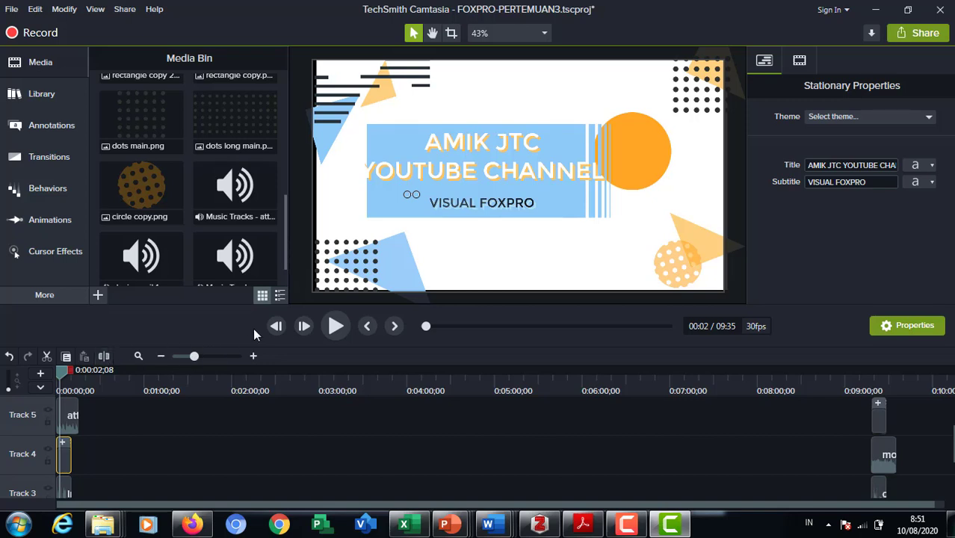
pyautogui.click(60, 372)
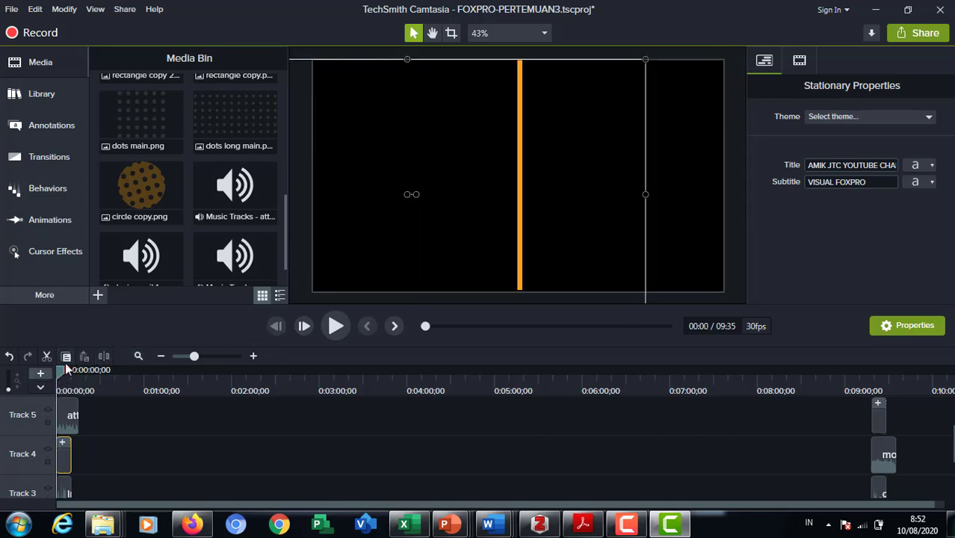
# Open the Camtasia 2019 library and expand its Motion Backgrounds and Intros folders
pyautogui.click(38, 64)
pyautogui.click(40, 96)
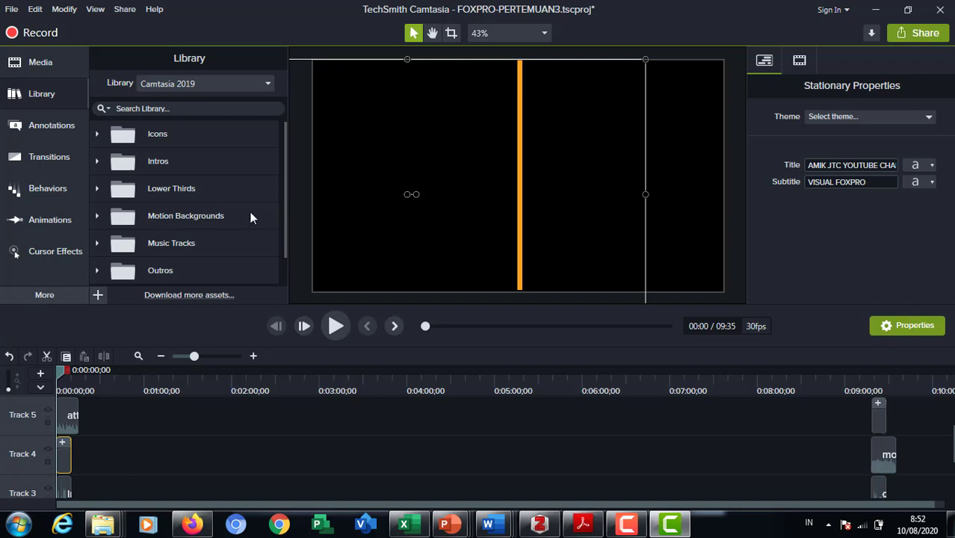
pyautogui.scroll(-2, 282, 250)
pyautogui.scroll(2, 286, 221)
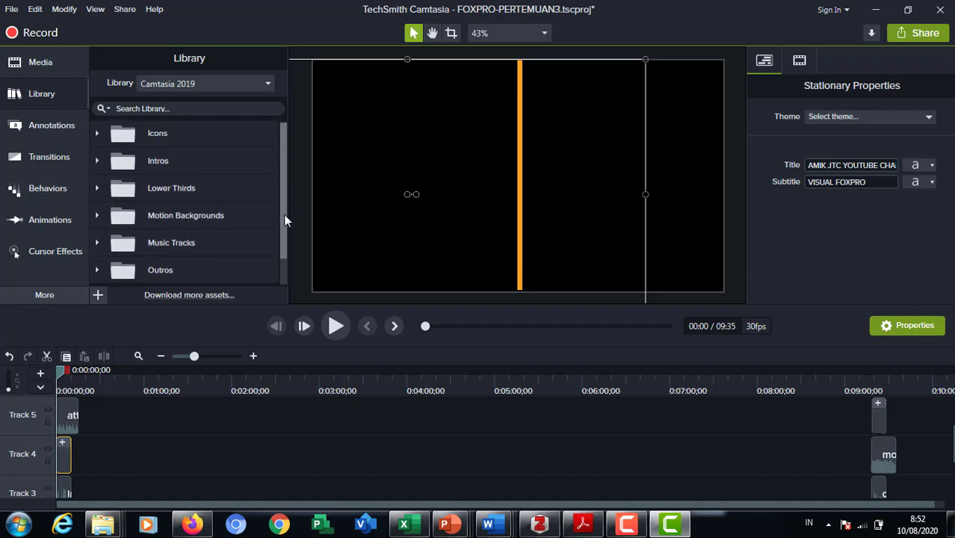
pyautogui.click(96, 217)
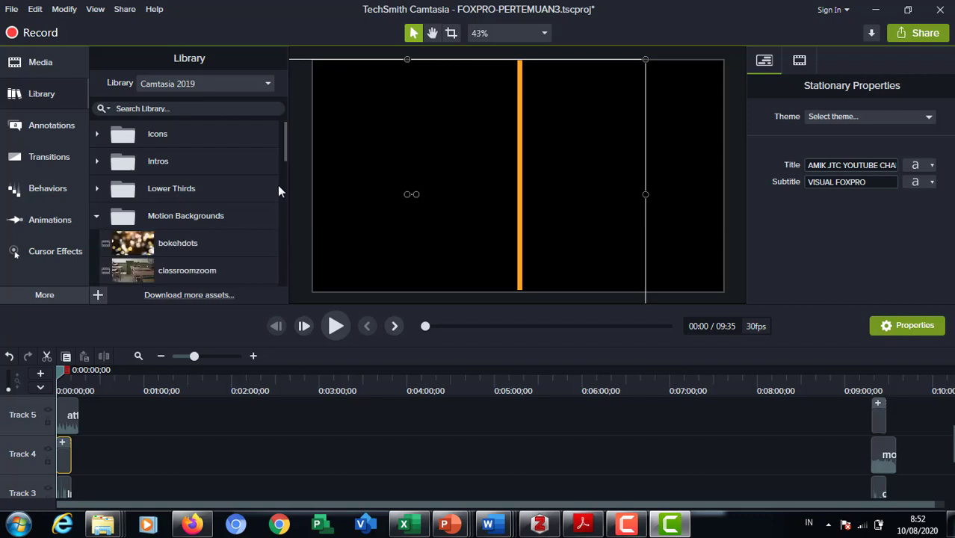
pyautogui.moveTo(287, 146)
pyautogui.mouseDown()
pyautogui.moveTo(292, 268)
pyautogui.moveTo(289, 130)
pyautogui.mouseUp()
pyautogui.click(96, 162)
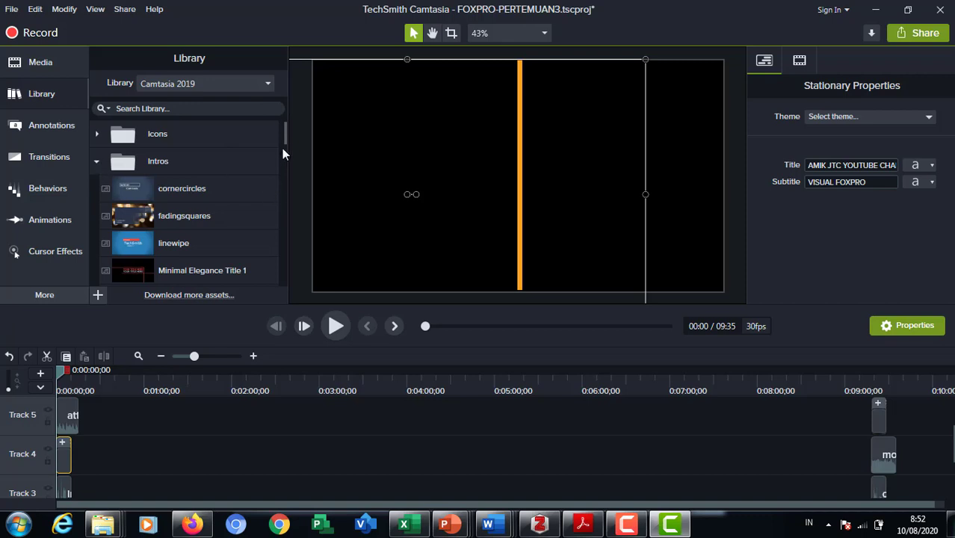
# Locate the Stationary template in the library's Intros folder and reselect the Stationary intro clip on Track 4
pyautogui.moveTo(282, 148); pyautogui.dragTo(284, 197)
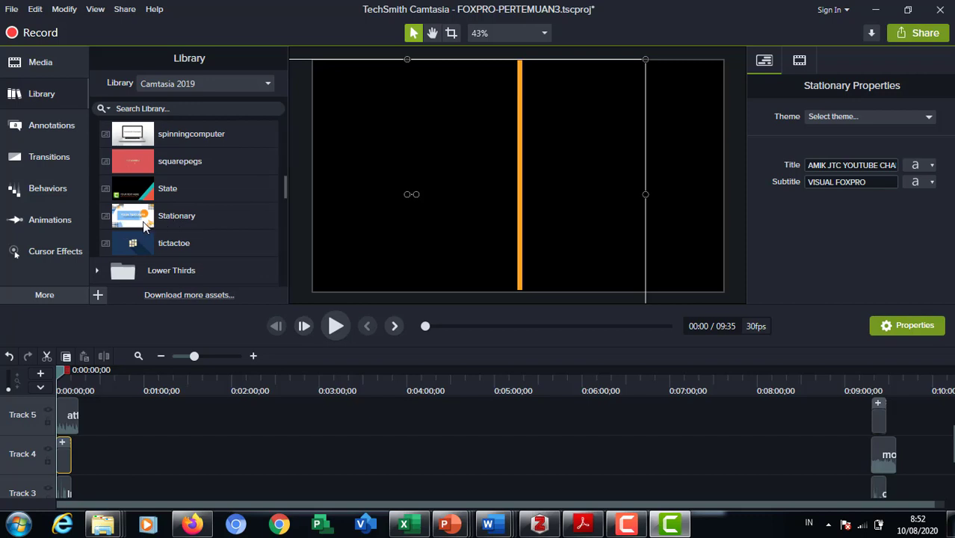
pyautogui.moveTo(144, 226); pyautogui.dragTo(179, 217)
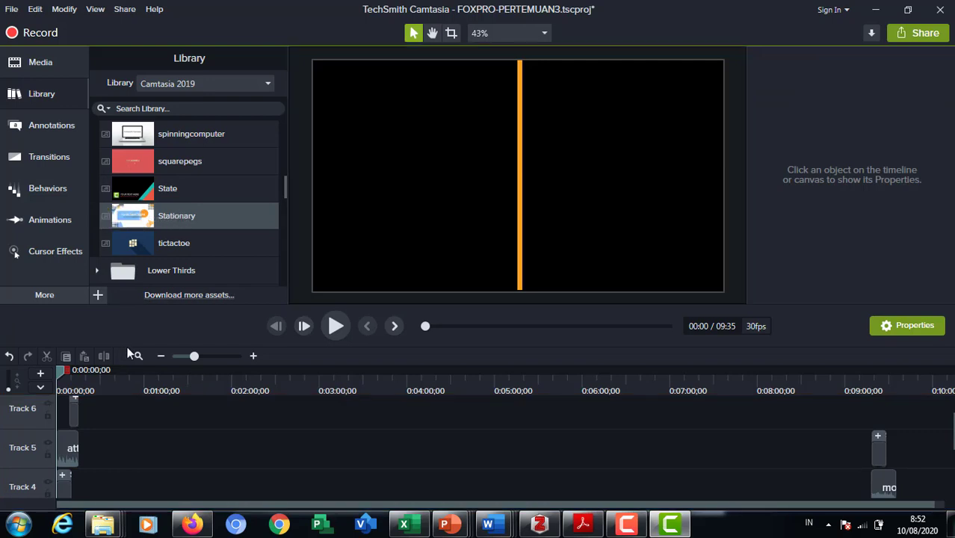
pyautogui.click(71, 464)
pyautogui.click(68, 479)
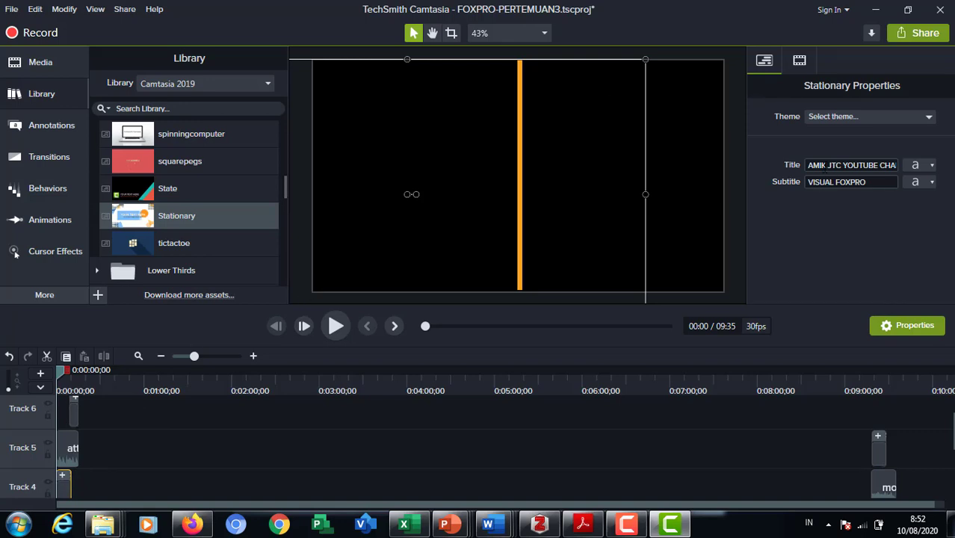
# Examine the full title and subtitle text of the Stationary intro clip in its properties
pyautogui.moveTo(811, 166); pyautogui.dragTo(846, 168)
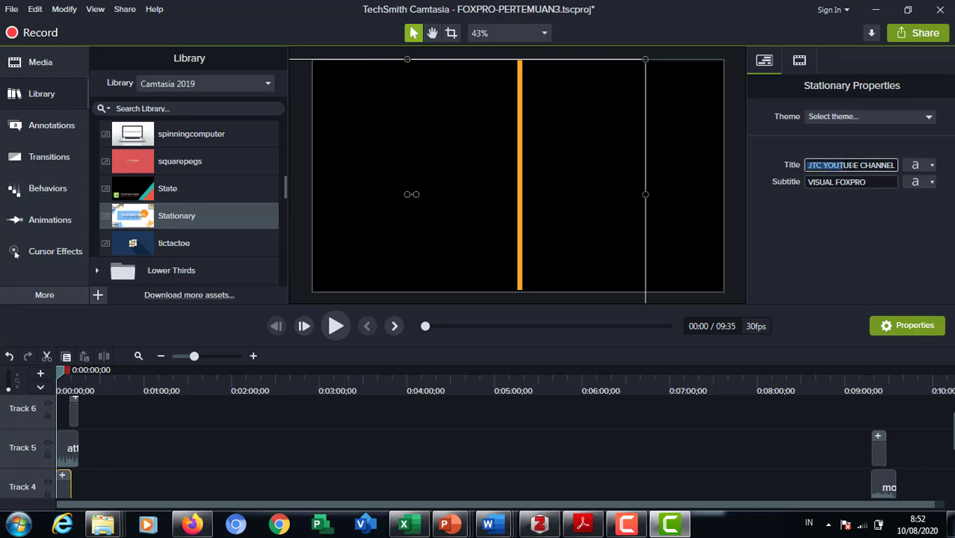
pyautogui.press('Home')
pyautogui.write('AMIK')
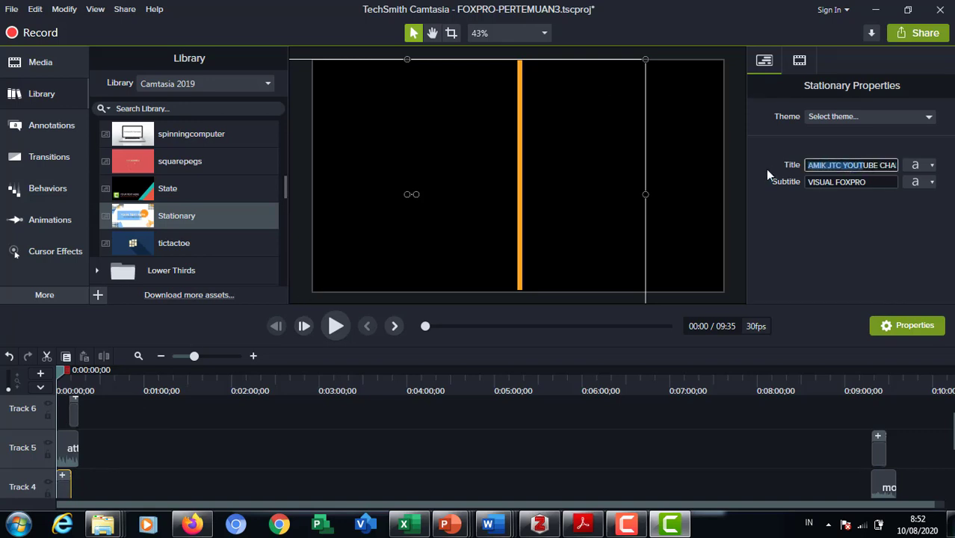
pyautogui.click(830, 167)
pyautogui.moveTo(819, 166); pyautogui.dragTo(813, 185)
pyautogui.press('Tab')
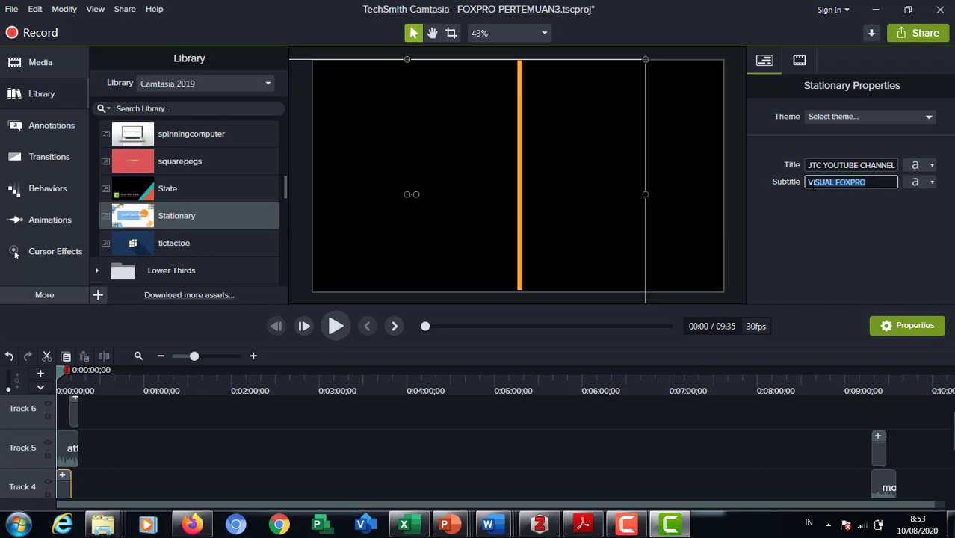
pyautogui.click(842, 184)
# Select the Assist title clip on Track 6, preview the opening intro, and move the playhead to about 6 seconds
pyautogui.click(96, 424)
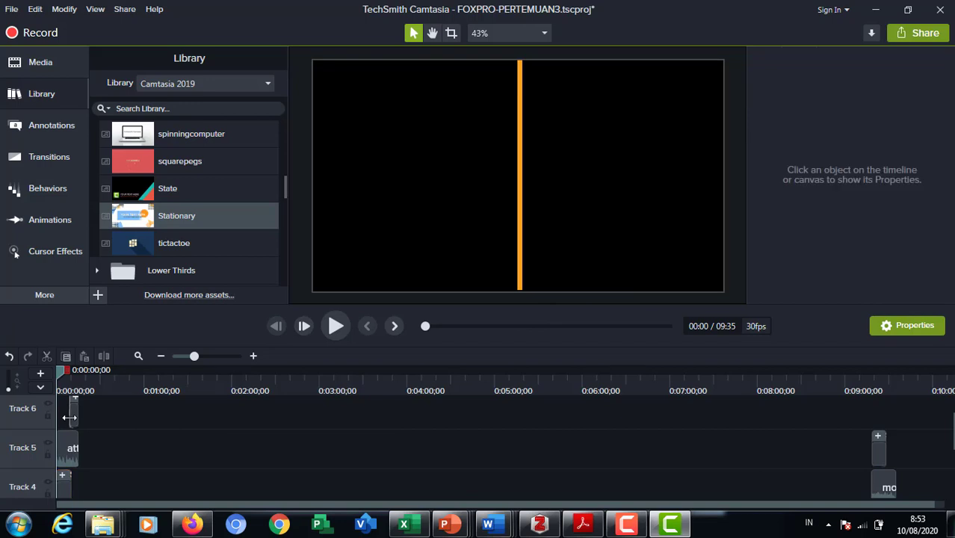
pyautogui.click(75, 418)
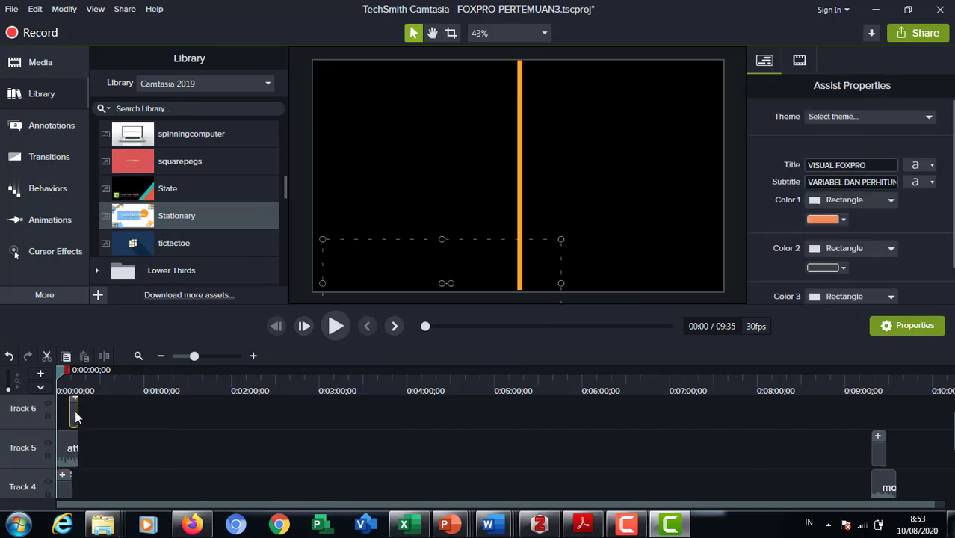
pyautogui.click(333, 329)
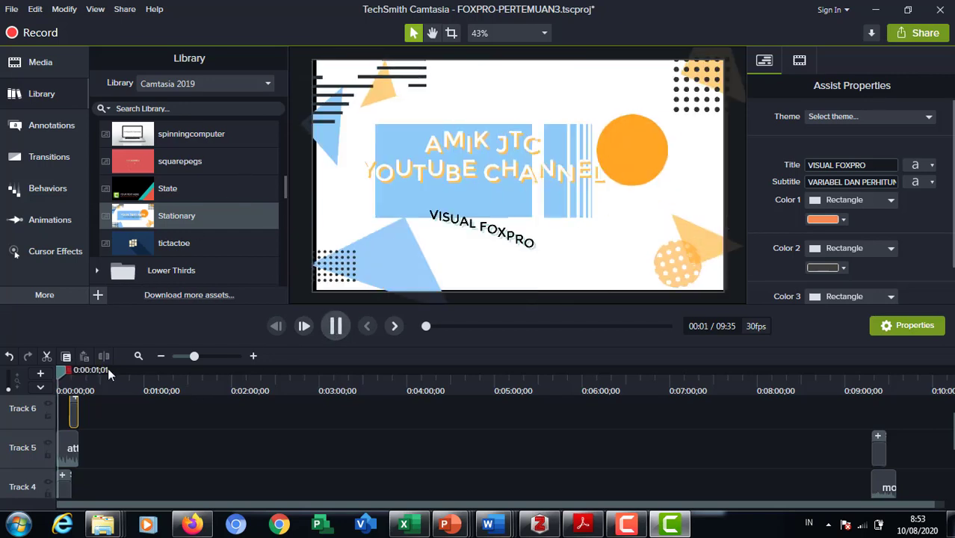
pyautogui.click(69, 379)
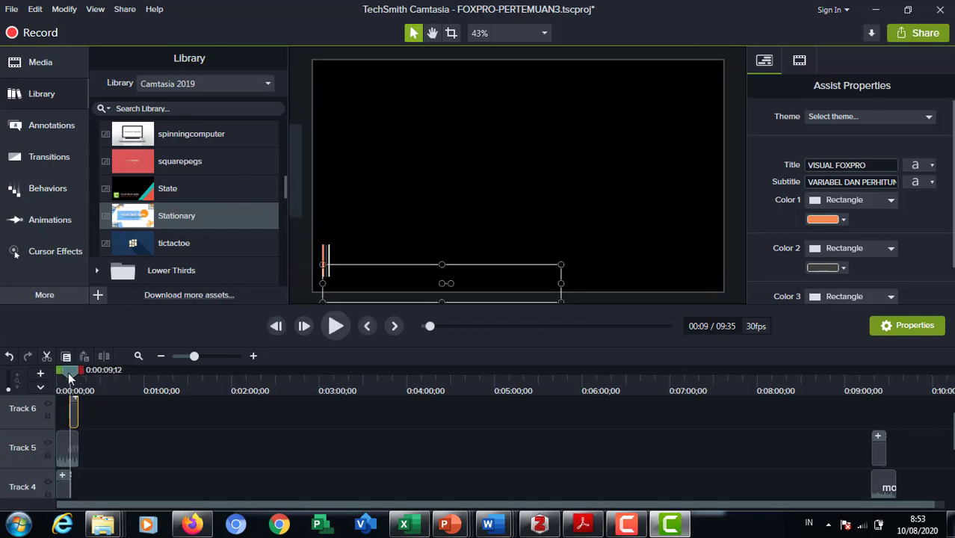
pyautogui.click(69, 379)
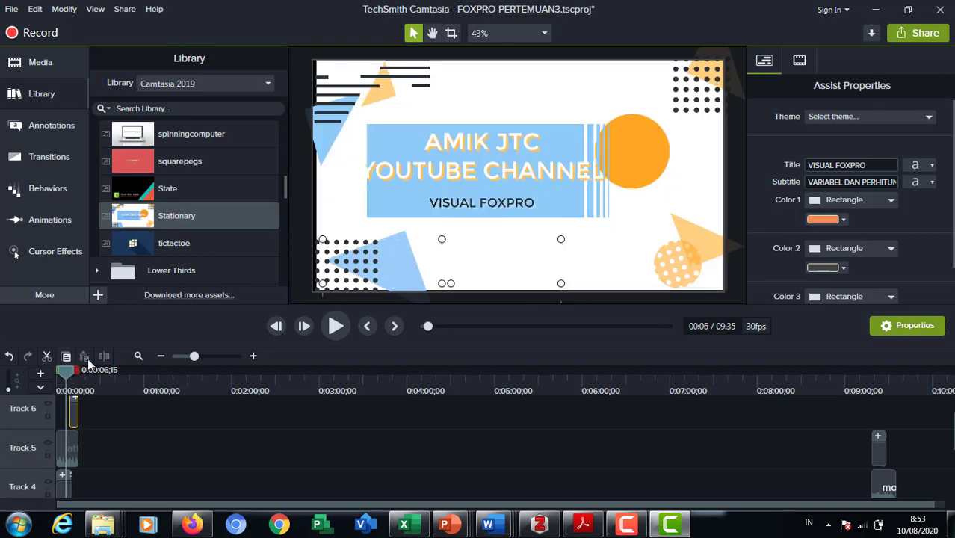
# Play the timeline in short stretches through the VISUAL FOXPRO title until the recording starts at about 16 seconds
pyautogui.click(332, 335)
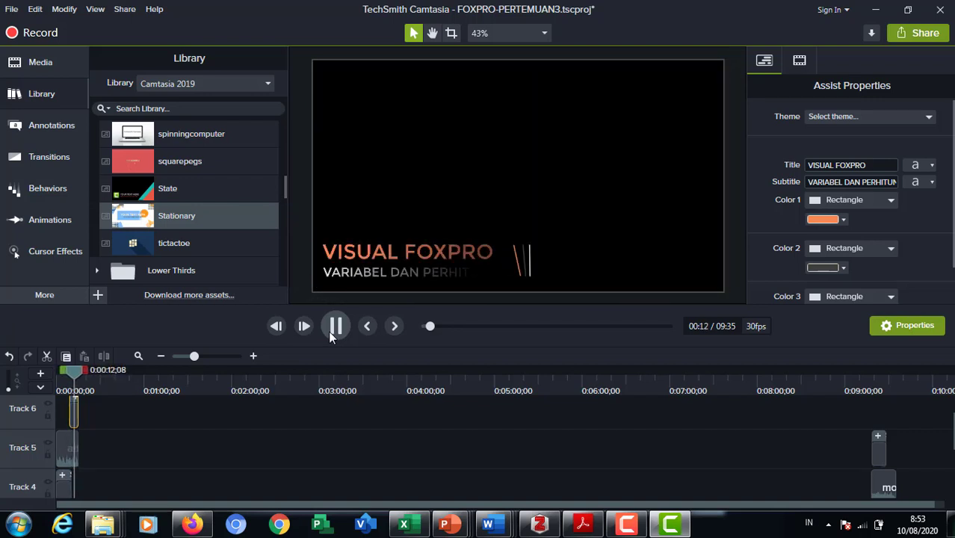
pyautogui.click(332, 335)
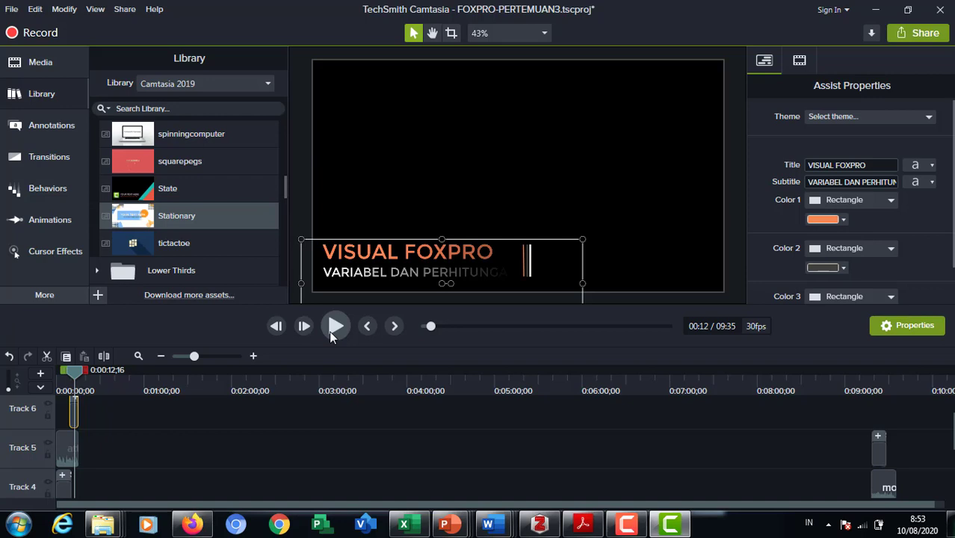
pyautogui.click(331, 334)
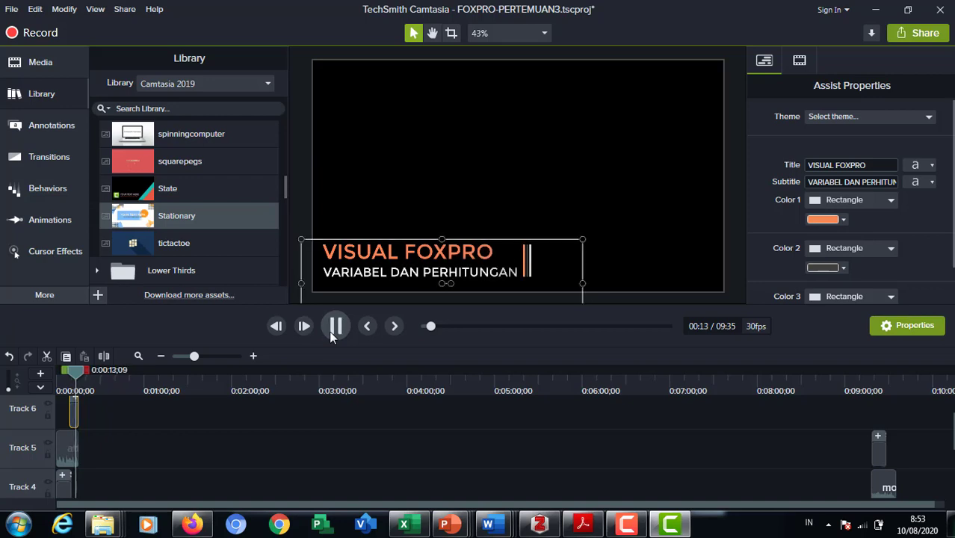
pyautogui.click(331, 334)
pyautogui.click(336, 327)
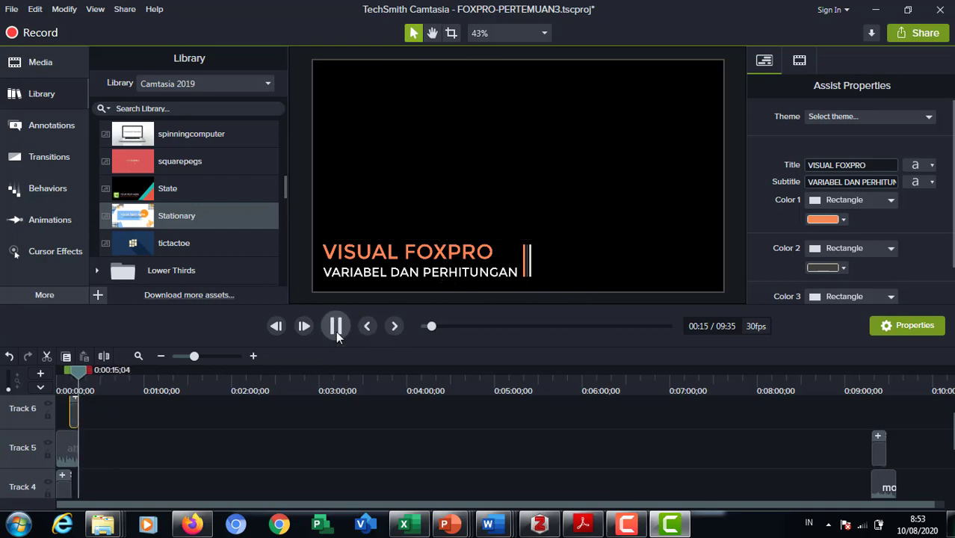
pyautogui.click(336, 333)
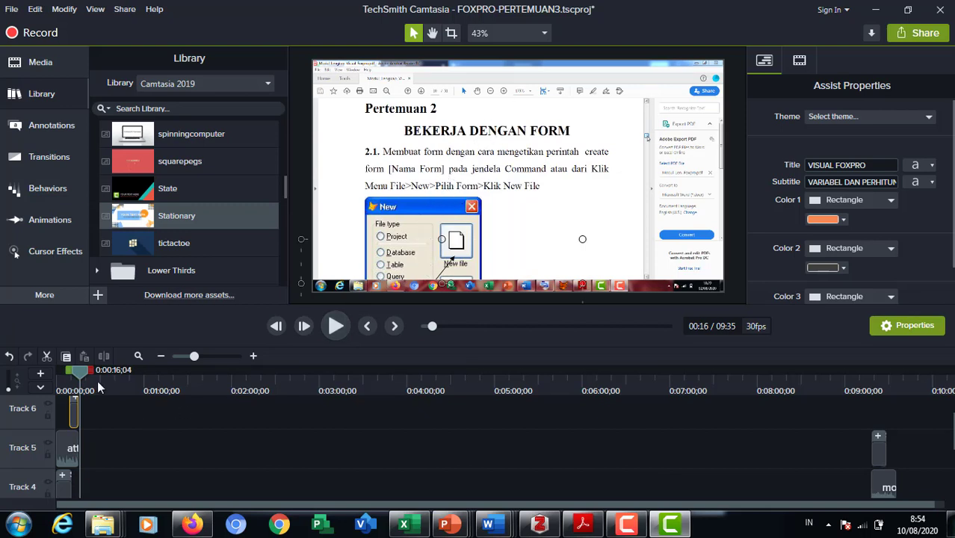
# Move the playhead to about 9:15 near the end of the timeline and select the closing audio clip on Track 3
pyautogui.moveTo(85, 384); pyautogui.dragTo(436, 374)
pyautogui.moveTo(492, 350); pyautogui.dragTo(867, 391)
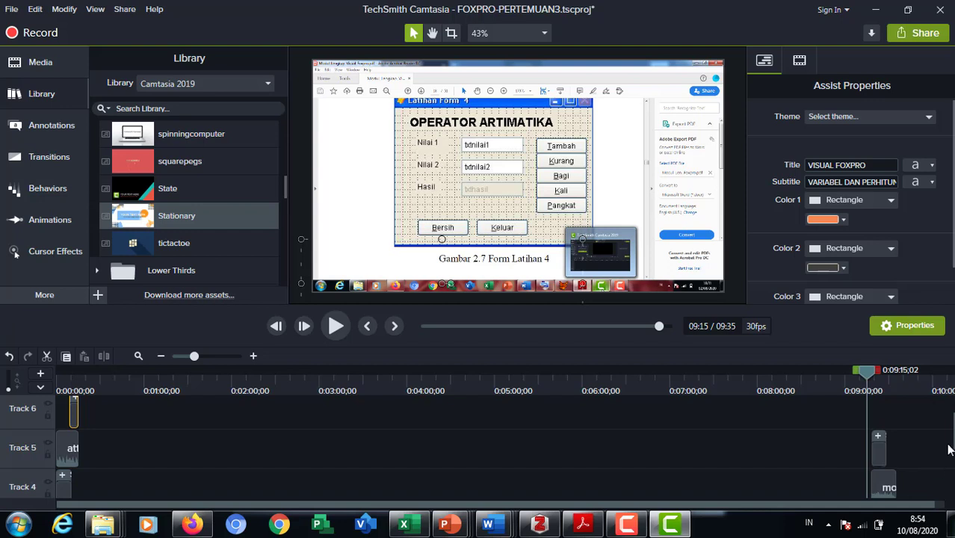
pyautogui.scroll(-1, 890, 478)
pyautogui.scroll(-3, 951, 458)
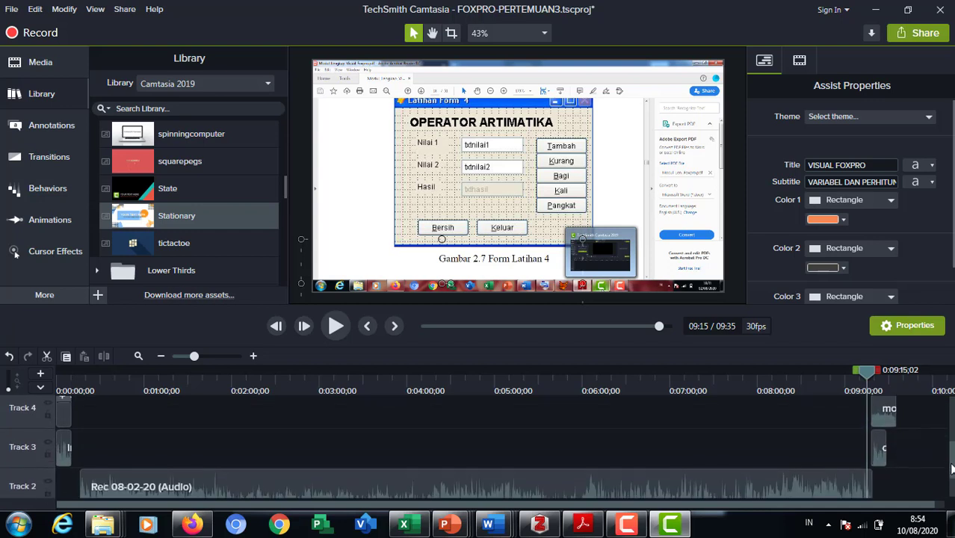
pyautogui.scroll(1, 951, 457)
pyautogui.scroll(1, 951, 457)
pyautogui.scroll(-3, 951, 459)
pyautogui.scroll(2, 949, 462)
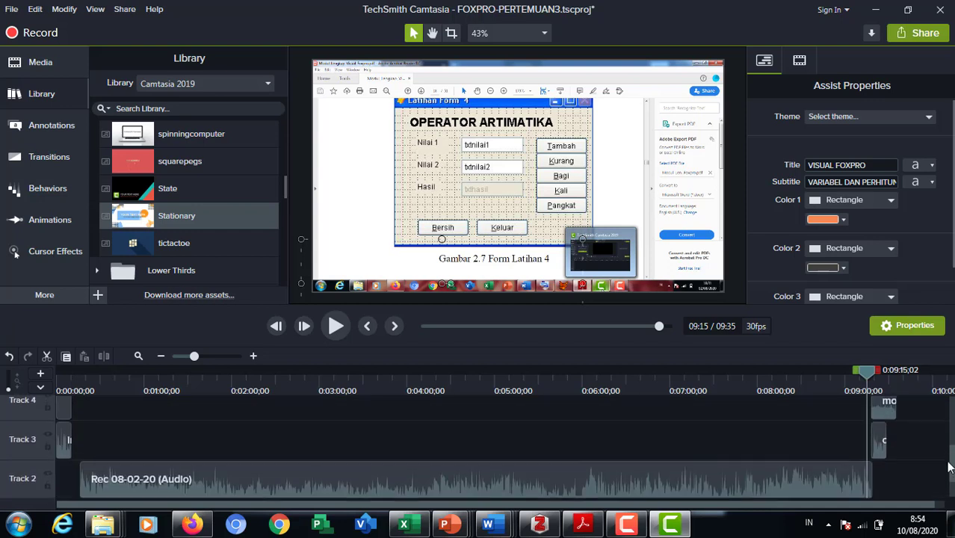
pyautogui.scroll(1, 948, 465)
pyautogui.click(879, 486)
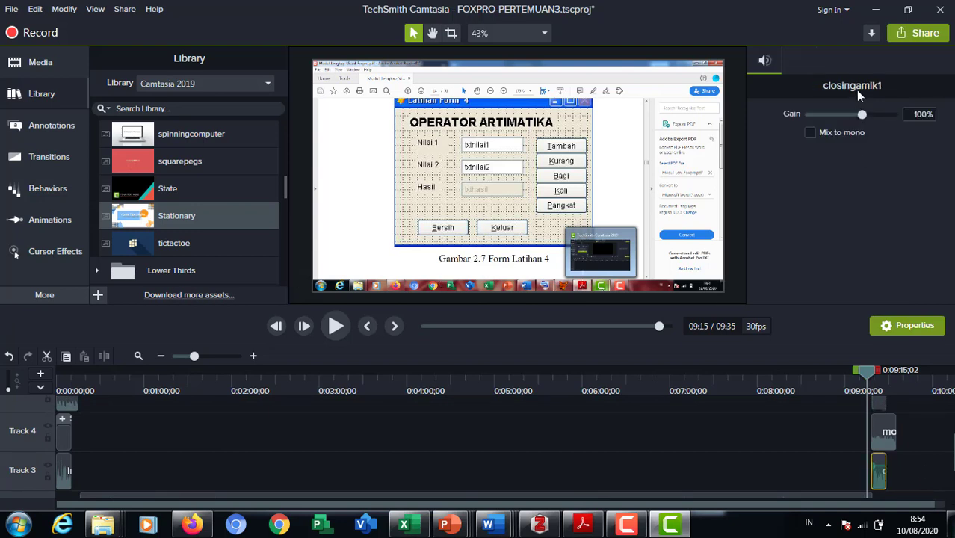
# Try to bring the closingamik1 audio file from the ONLINE folder onto the Camtasia timeline
pyautogui.hotkey('ctrl', 'i')
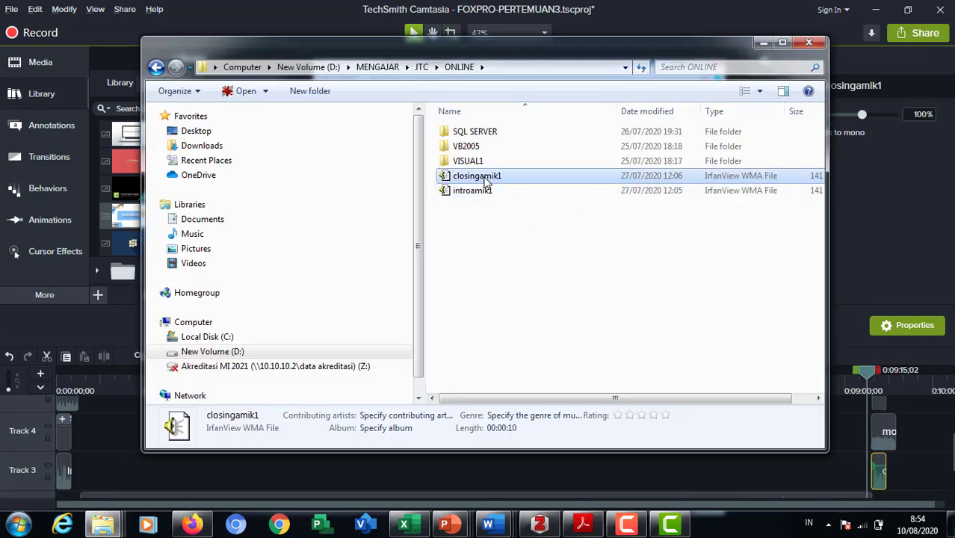
pyautogui.doubleClick(485, 181)
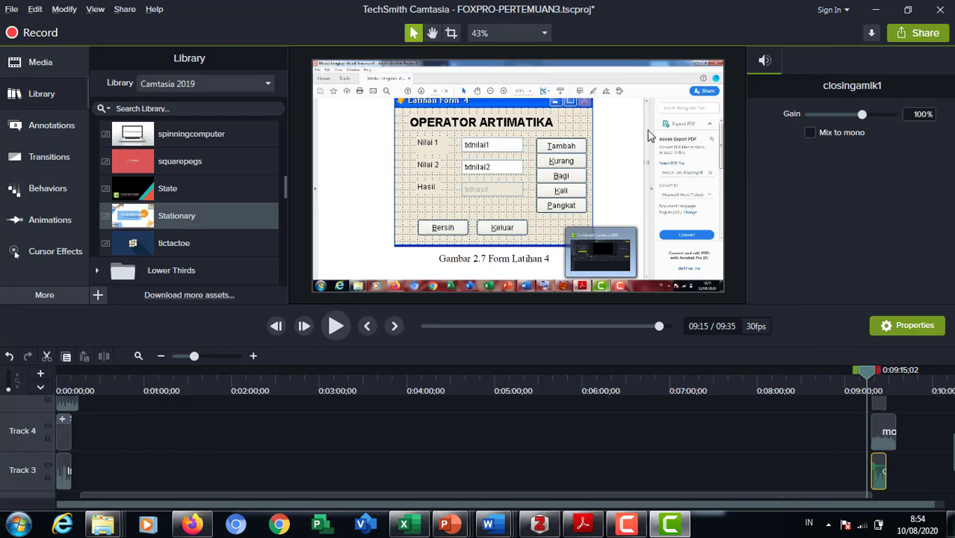
pyautogui.hotkey('ctrl', 'i')
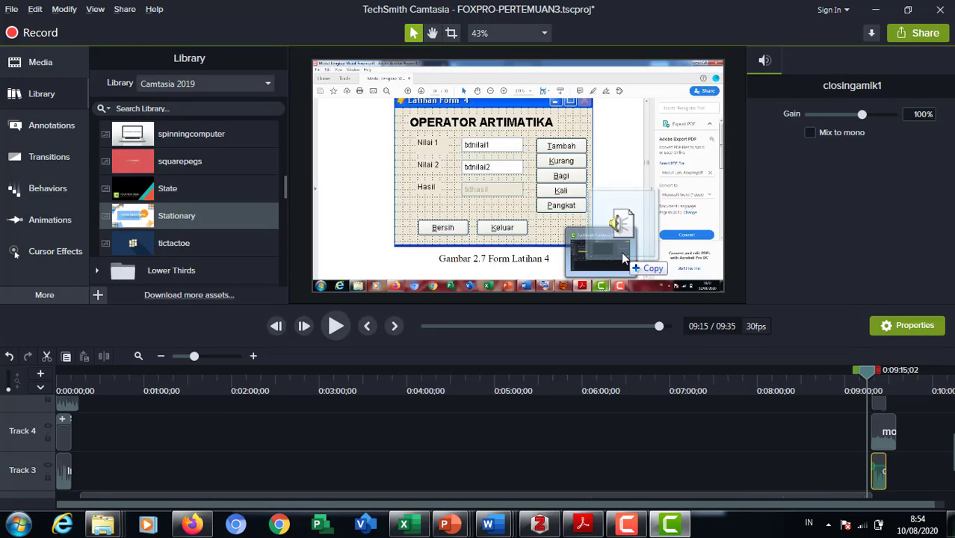
pyautogui.hotkey('alt', 'Tab')
pyautogui.hotkey('alt', 'Tab')
pyautogui.moveTo(630, 266); pyautogui.dragTo(822, 378)
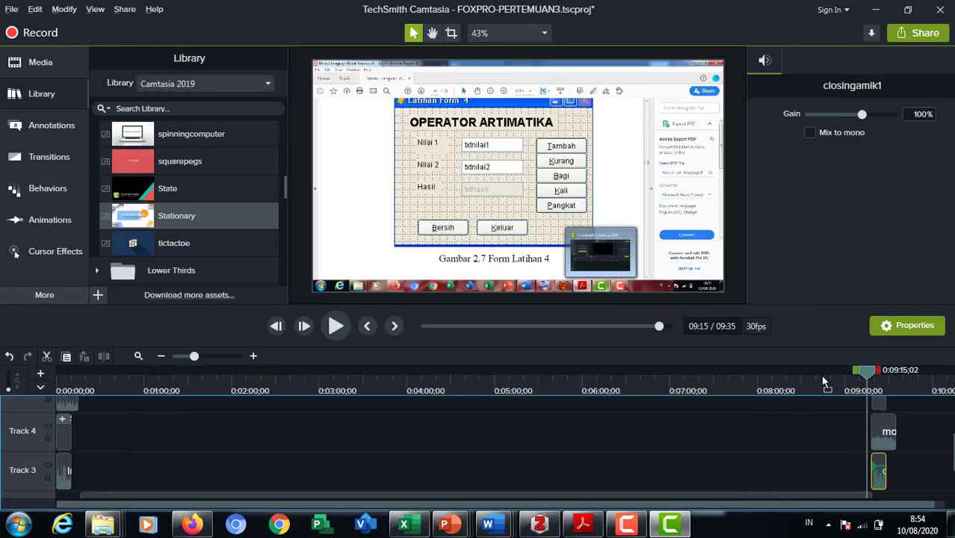
pyautogui.moveTo(796, 323); pyautogui.dragTo(698, 146)
pyautogui.hotkey('alt', 'Tab')
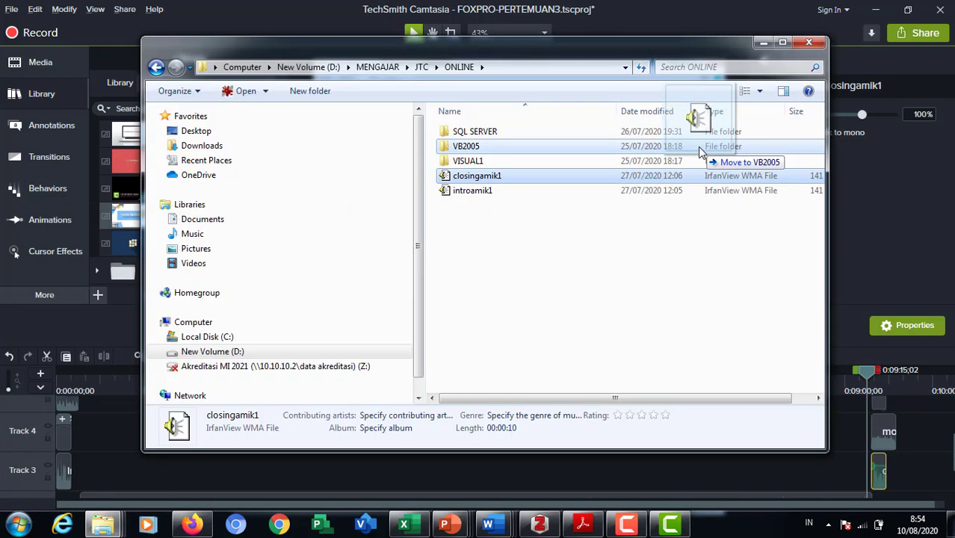
pyautogui.press('Escape')
pyautogui.click(895, 261)
pyautogui.hotkey('alt', 'Tab')
pyautogui.hotkey('alt', 'Tab')
# Select the morningcafe clip on Track 4 and browse the library's Music Tracks folder
pyautogui.click(881, 444)
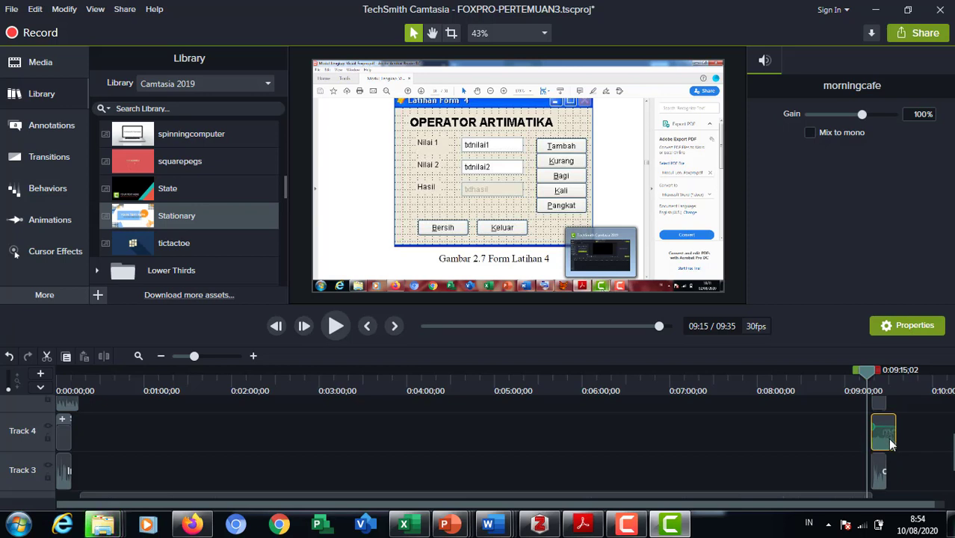
pyautogui.moveTo(891, 444)
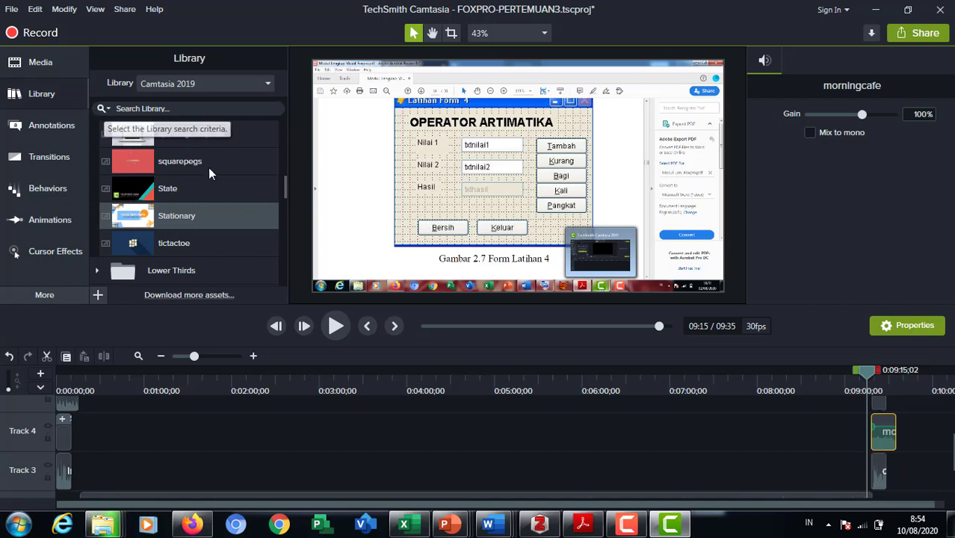
pyautogui.moveTo(285, 191); pyautogui.dragTo(281, 307)
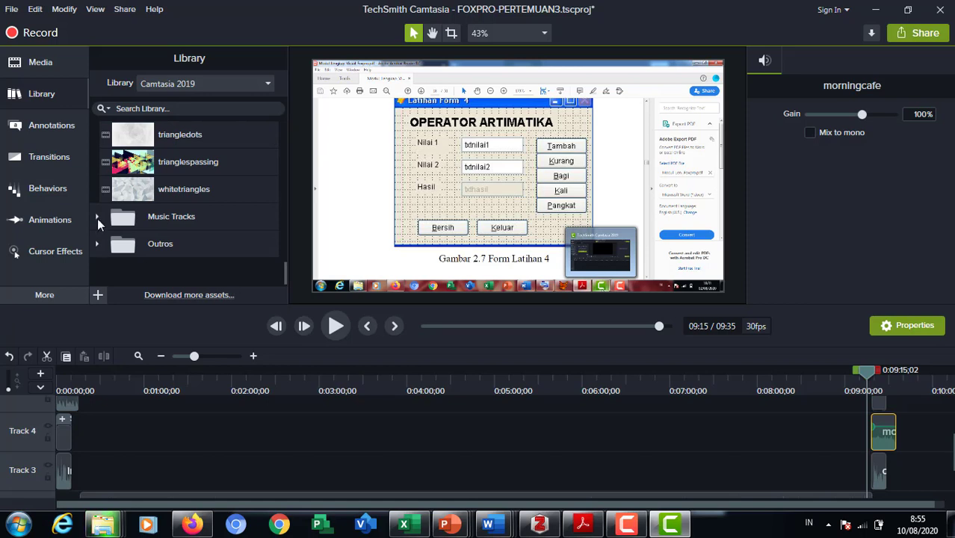
pyautogui.click(97, 218)
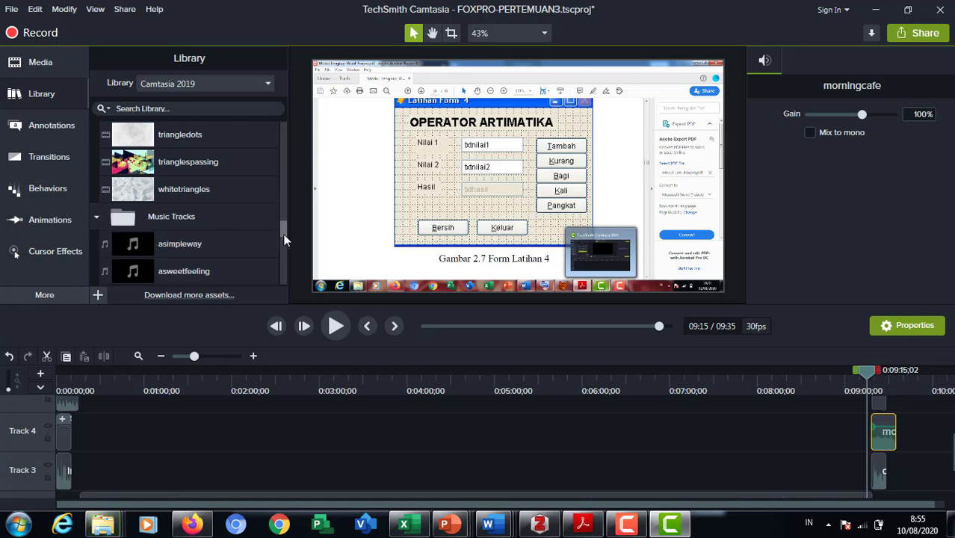
pyautogui.scroll(-3, 278, 246)
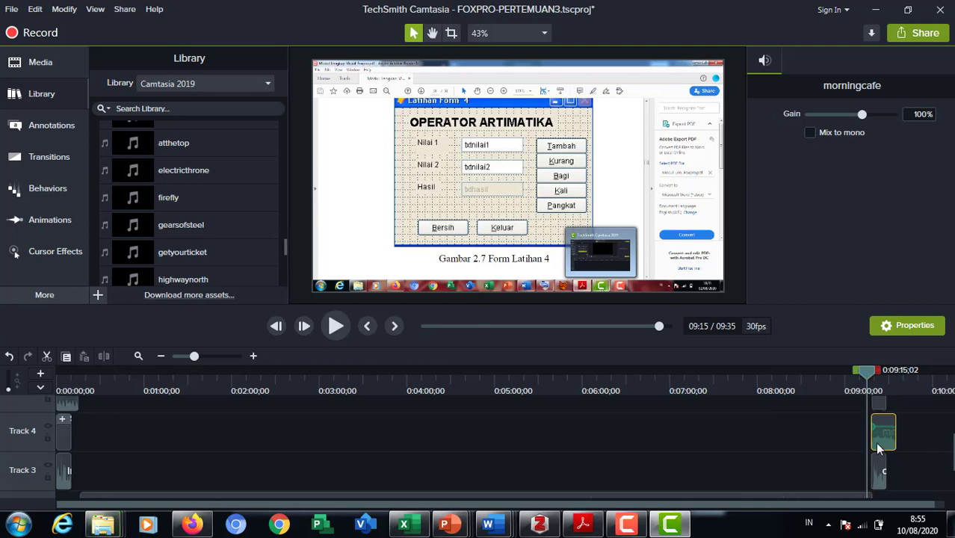
# Inspect the recording audio, introamik1, Stationary title and atthetop music clips in turn, and clear the selection
pyautogui.click(562, 502)
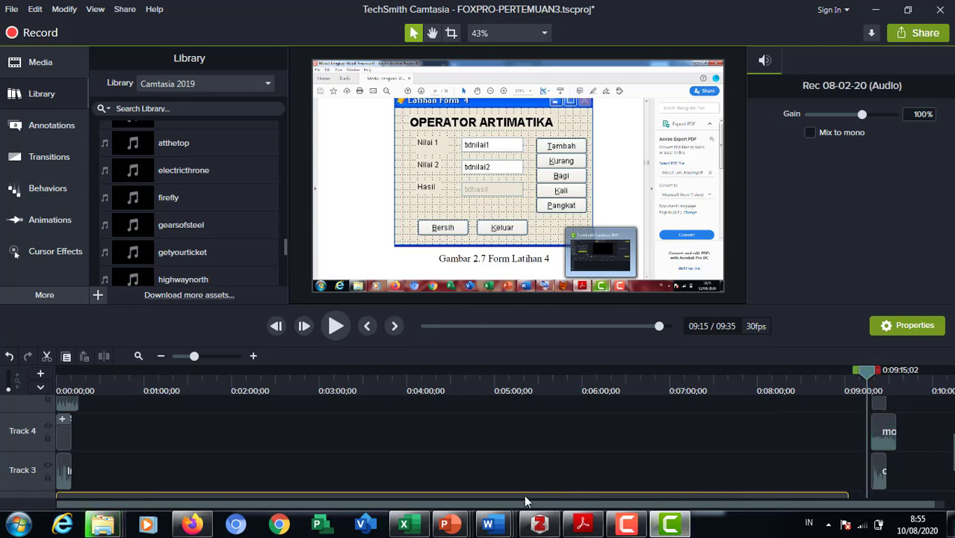
pyautogui.click(64, 473)
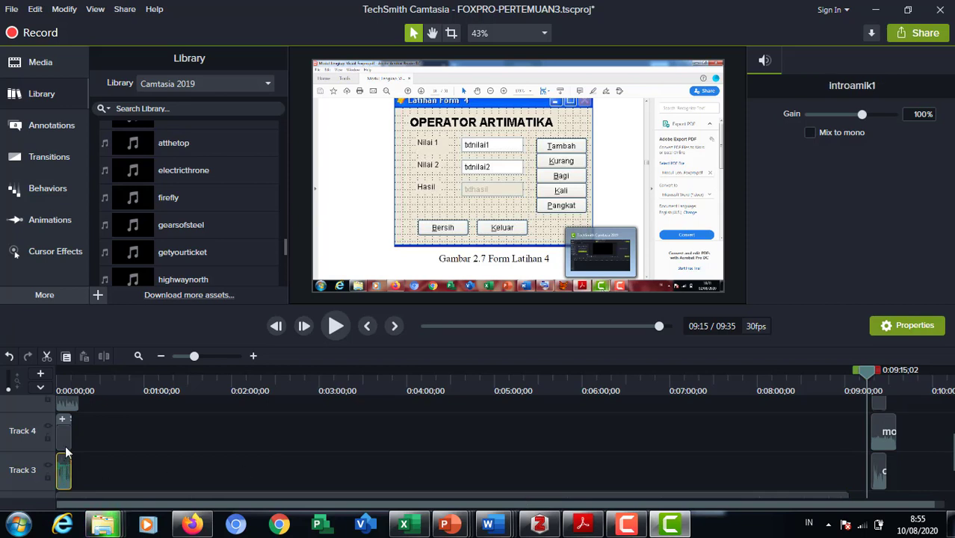
pyautogui.click(64, 433)
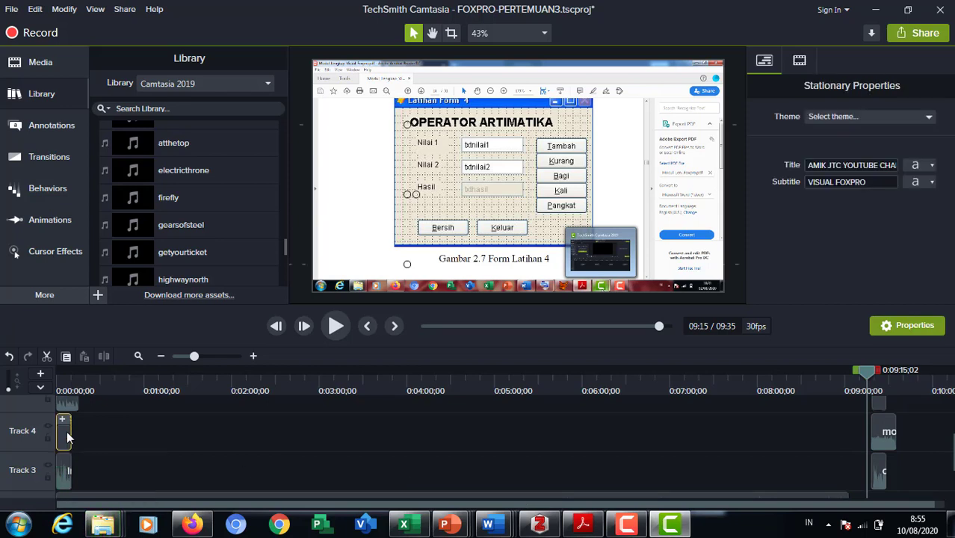
pyautogui.click(65, 404)
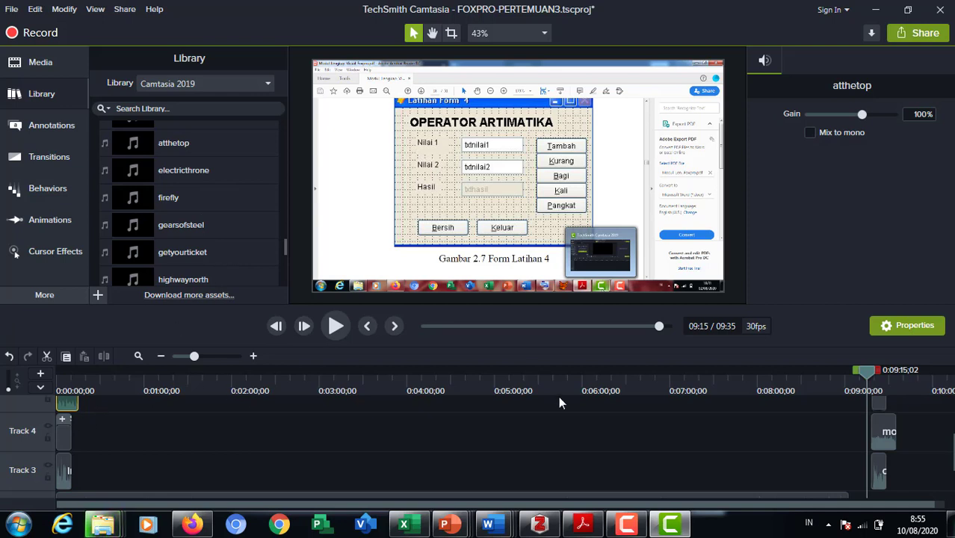
pyautogui.click(868, 432)
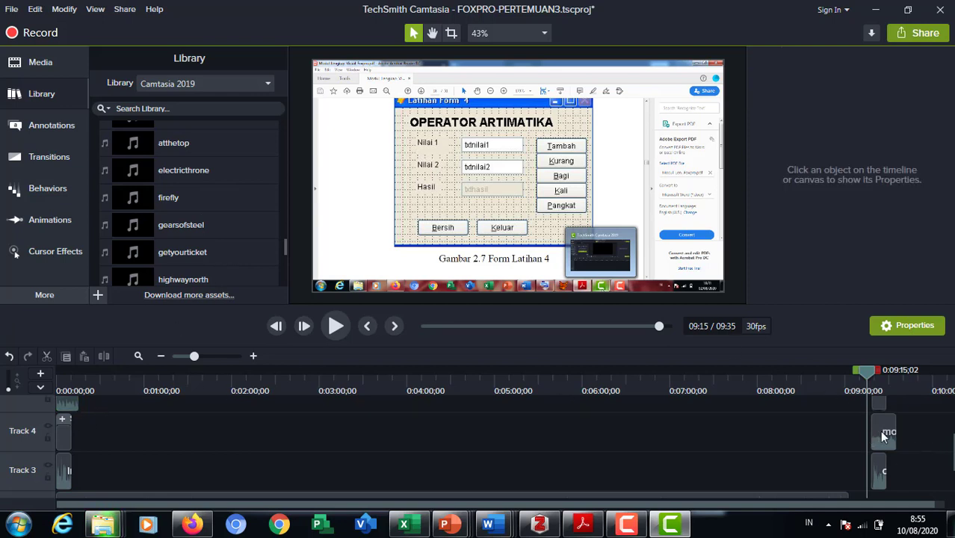
# Select the outro title clip on Track 5 and locate Simple Bright Outro 3 in the library's Outros folder
pyautogui.click(882, 438)
pyautogui.click(876, 404)
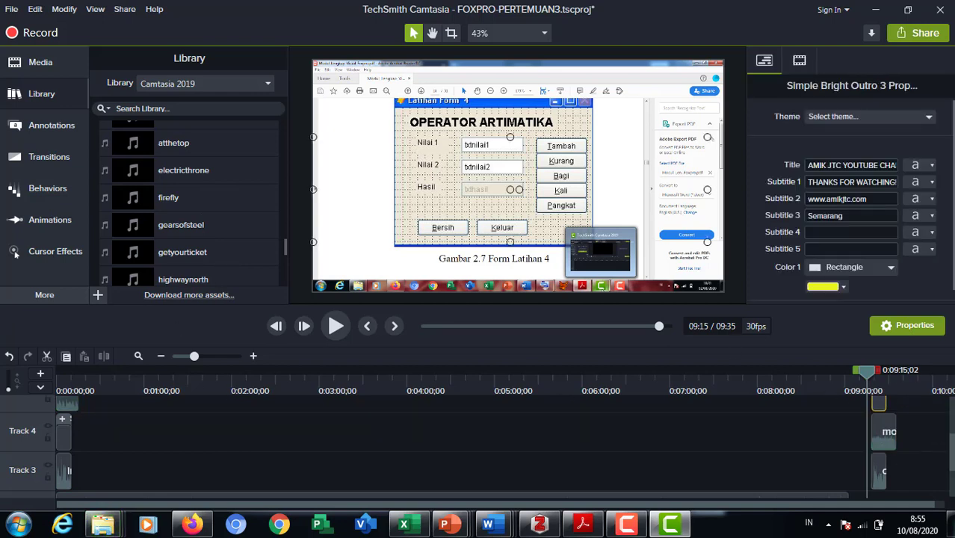
pyautogui.scroll(4, 907, 471)
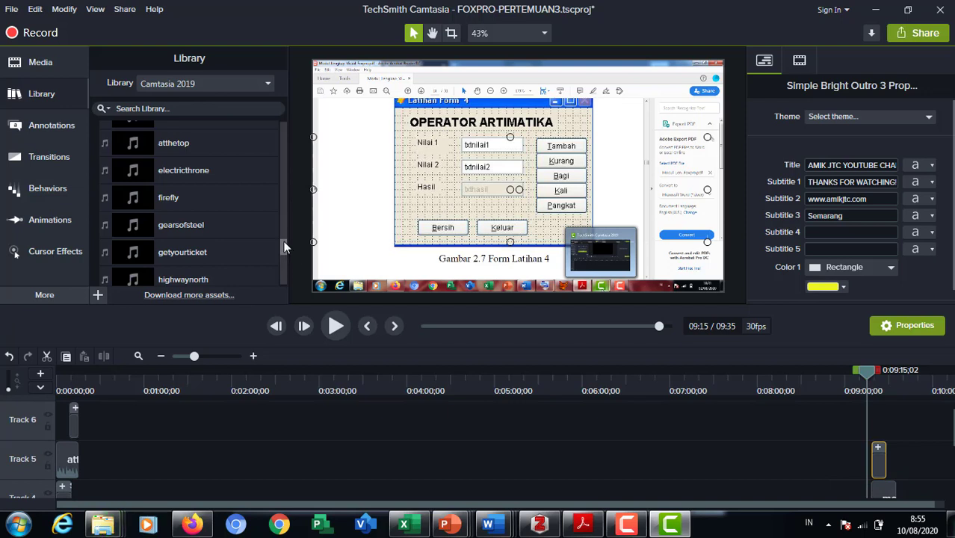
pyautogui.moveTo(281, 242); pyautogui.dragTo(284, 283)
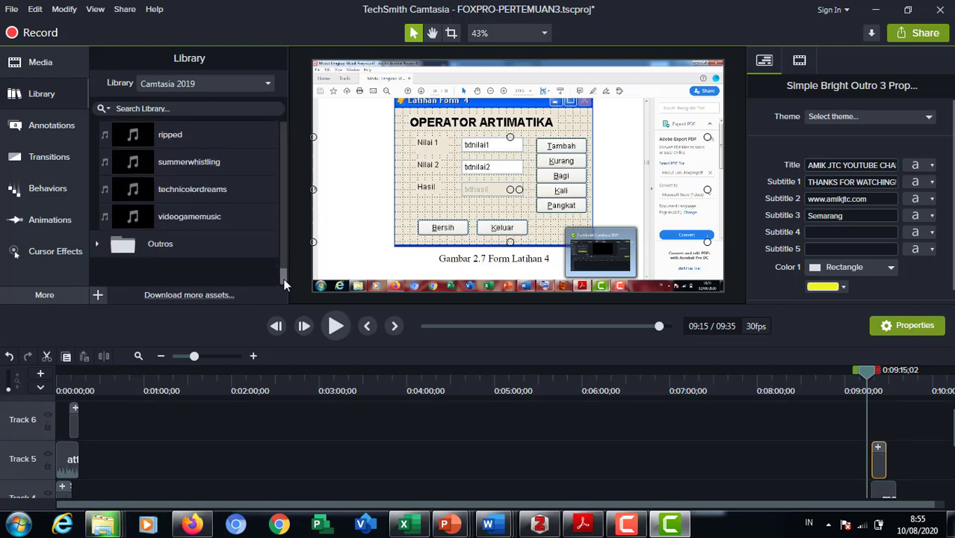
pyautogui.click(97, 245)
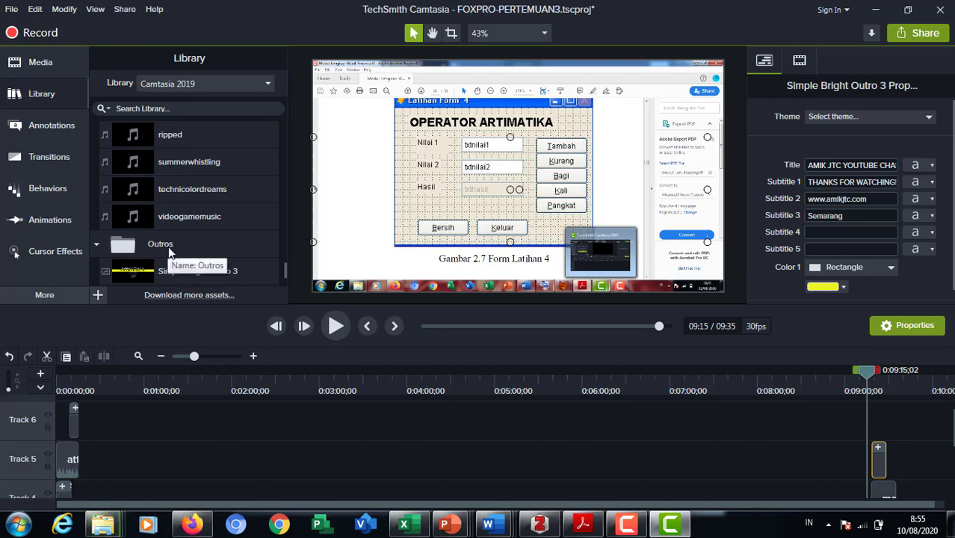
pyautogui.scroll(-1, 286, 270)
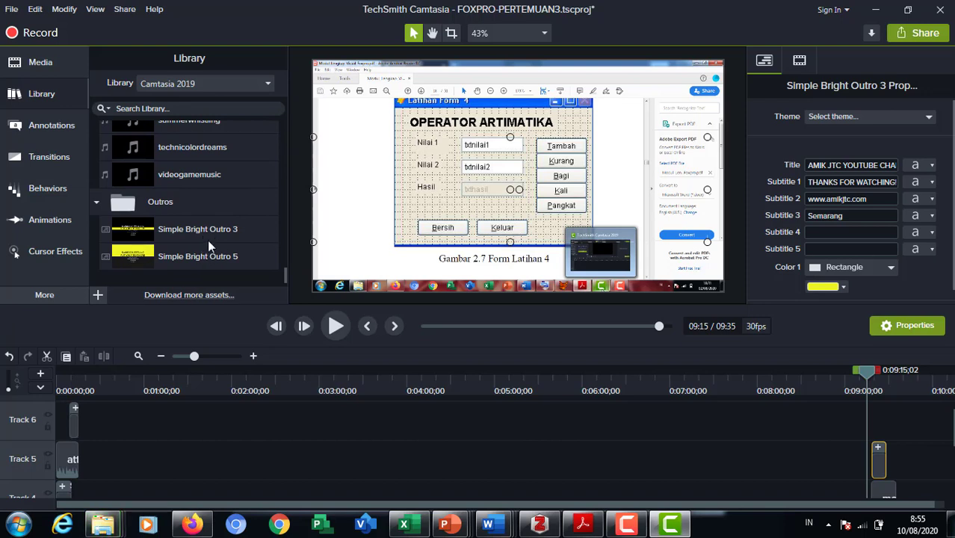
pyautogui.moveTo(213, 240); pyautogui.dragTo(250, 222)
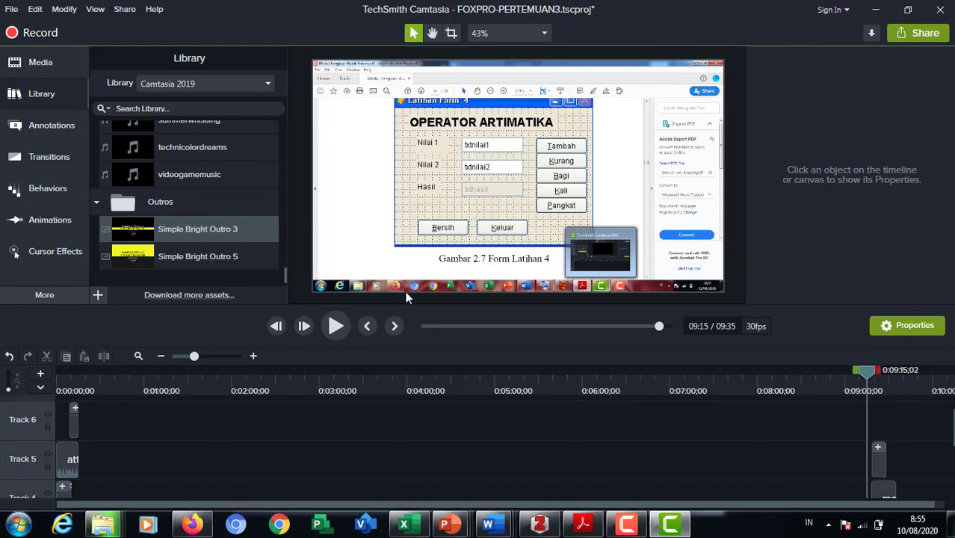
# Play the closing section of the timeline from 9:15 to about 9:28 and look over the tracks
pyautogui.moveTo(953, 418); pyautogui.dragTo(953, 450)
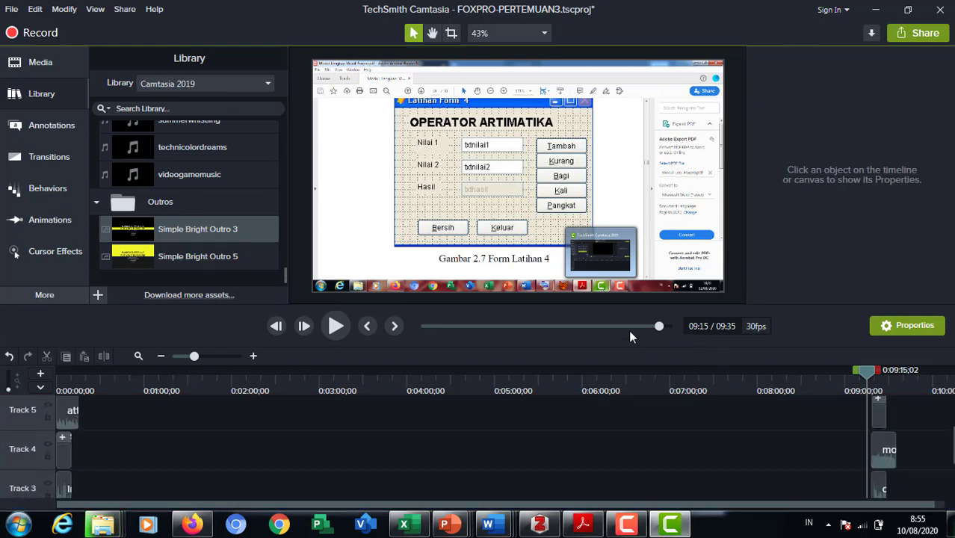
pyautogui.click(340, 330)
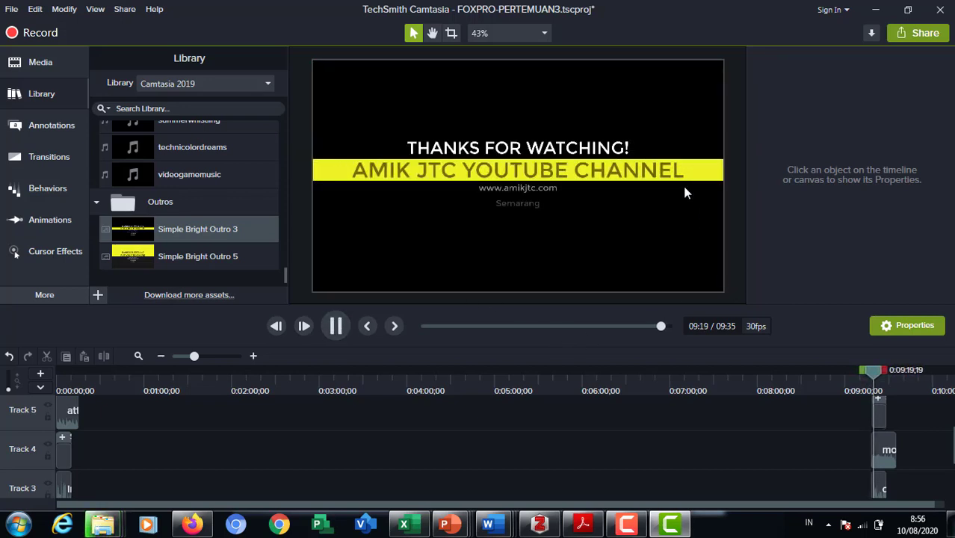
pyautogui.click(336, 330)
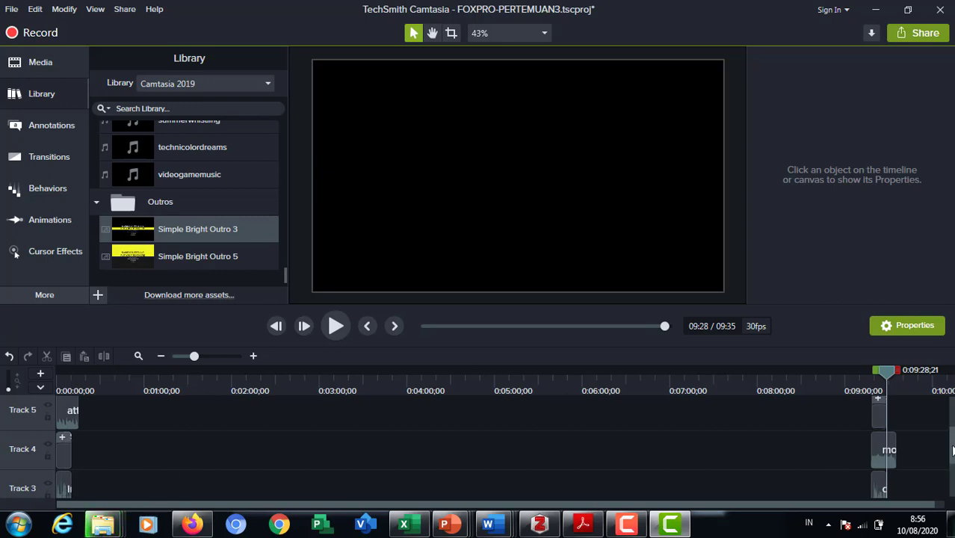
pyautogui.scroll(-3, 860, 486)
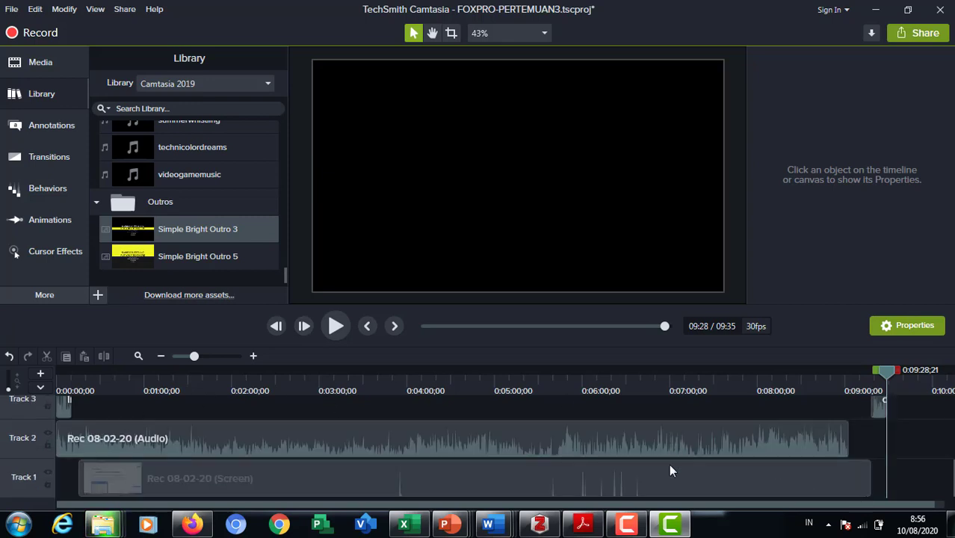
pyautogui.scroll(3, 951, 478)
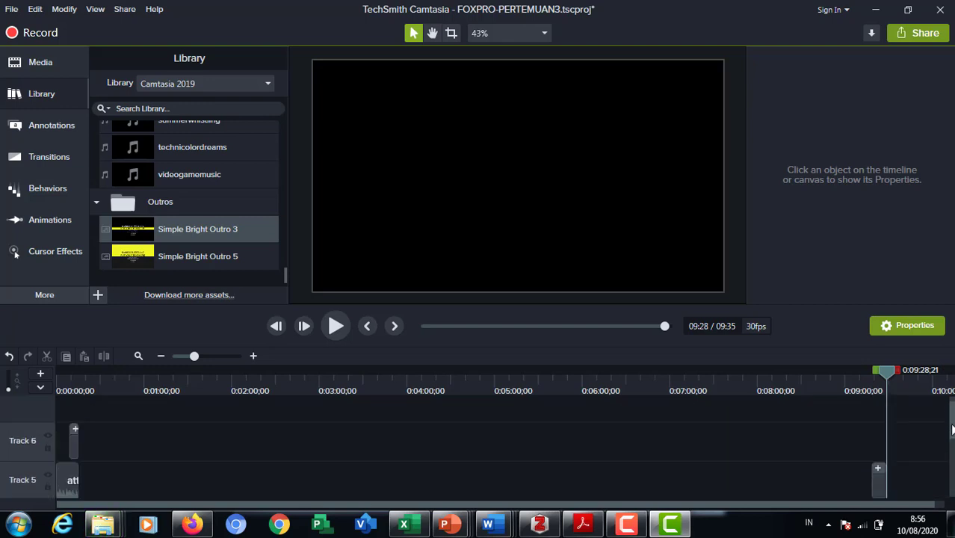
pyautogui.scroll(-3, 952, 465)
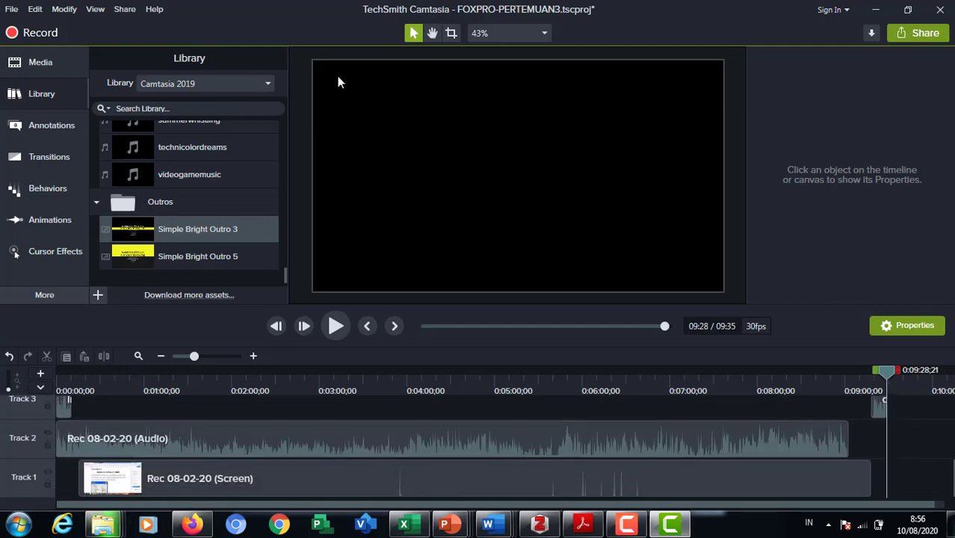
# Review the local file Production Wizard with custom production settings through to the output name and folder, and cancel without producing
pyautogui.click(125, 10)
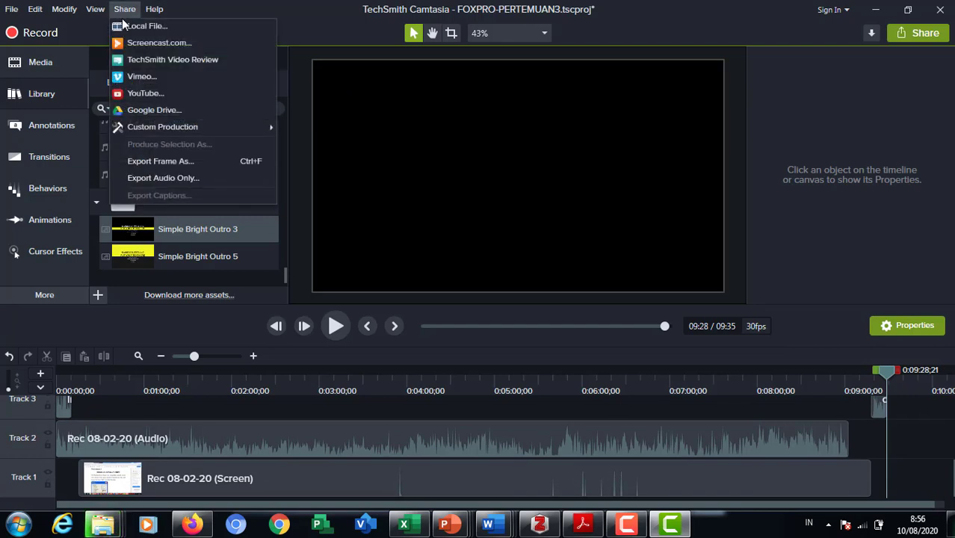
pyautogui.click(131, 28)
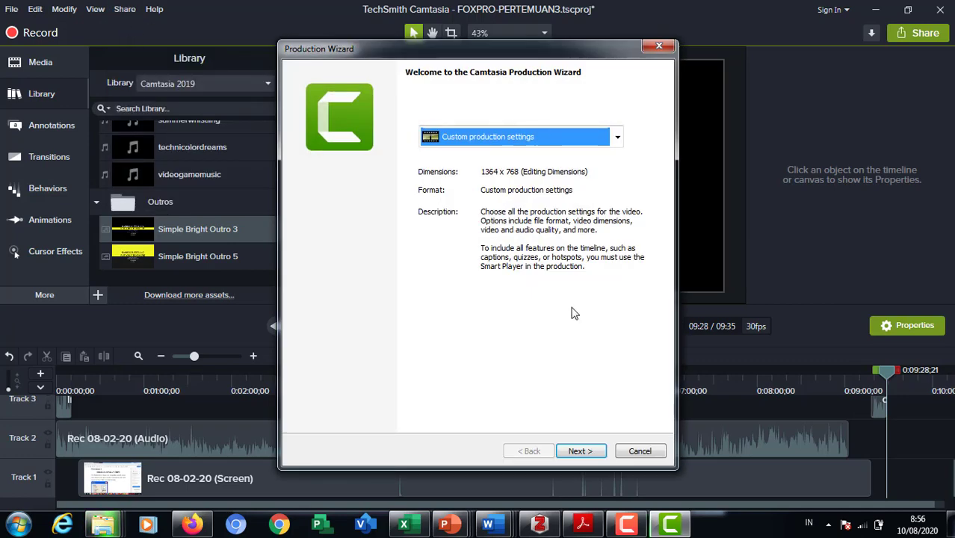
pyautogui.click(583, 453)
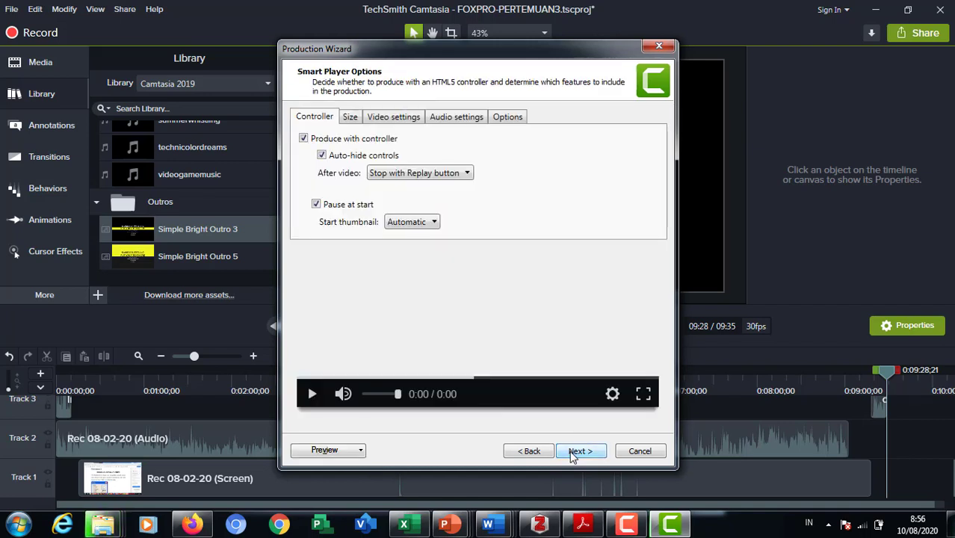
pyautogui.click(573, 451)
pyautogui.click(573, 452)
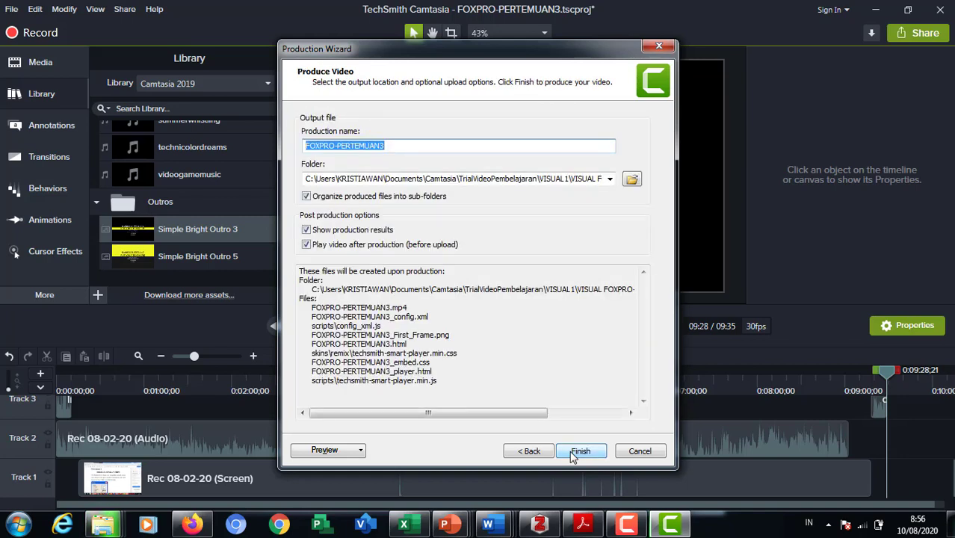
pyautogui.click(506, 180)
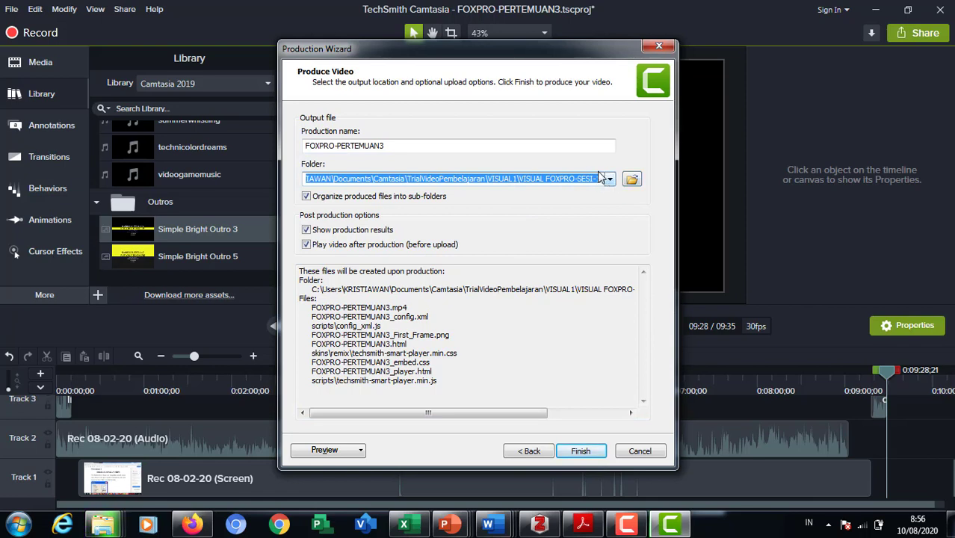
pyautogui.click(522, 144)
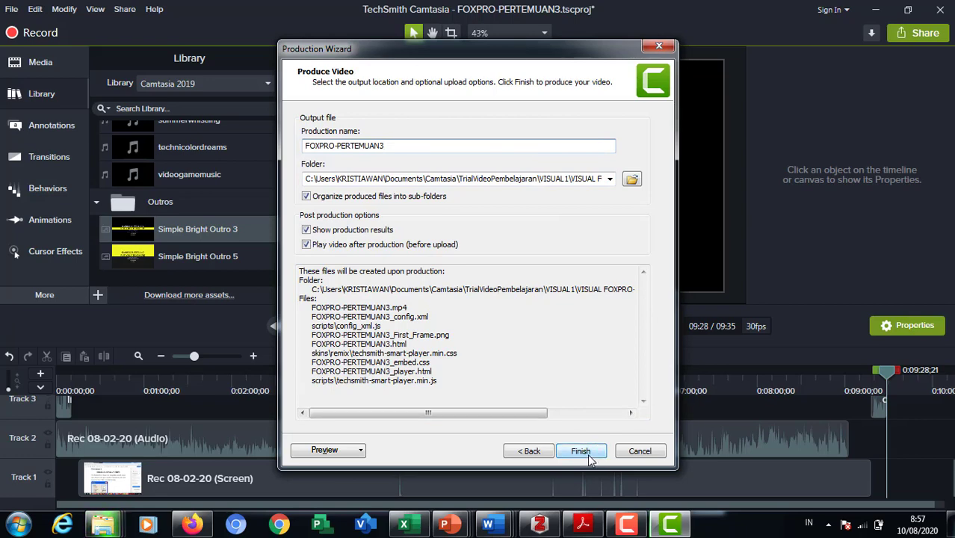
pyautogui.click(634, 453)
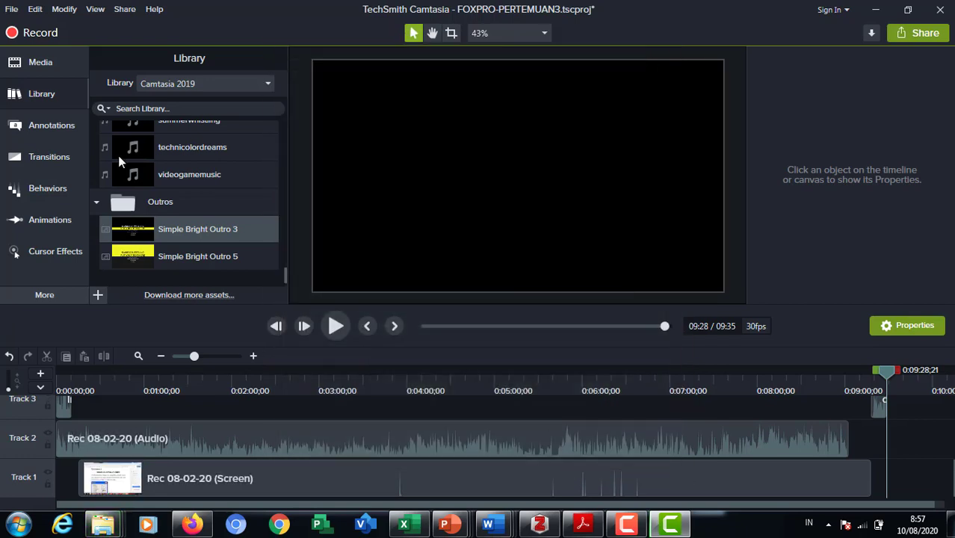
# Open the project's Save As dialog and copy the path of the VISUAL FOXPRO-SESI-1 folder
pyautogui.click(13, 6)
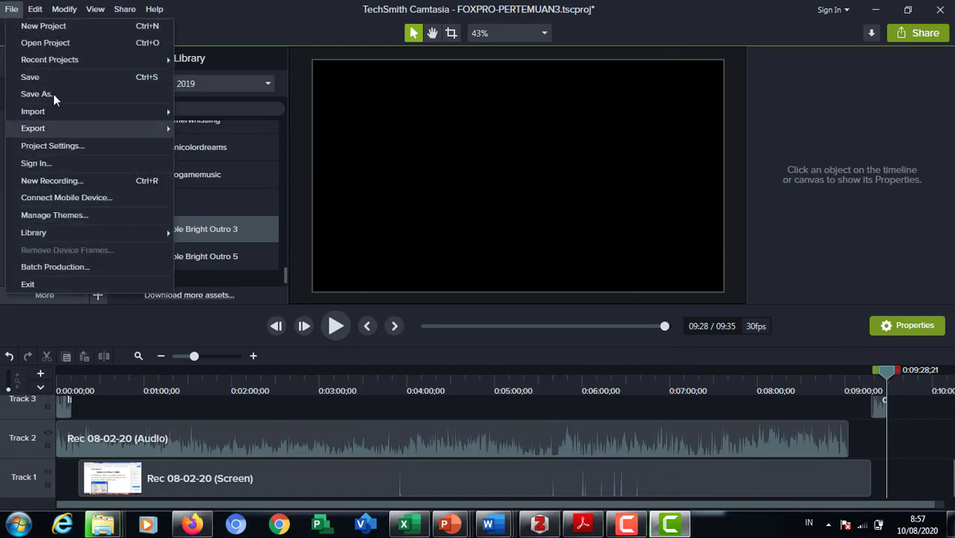
pyautogui.click(53, 94)
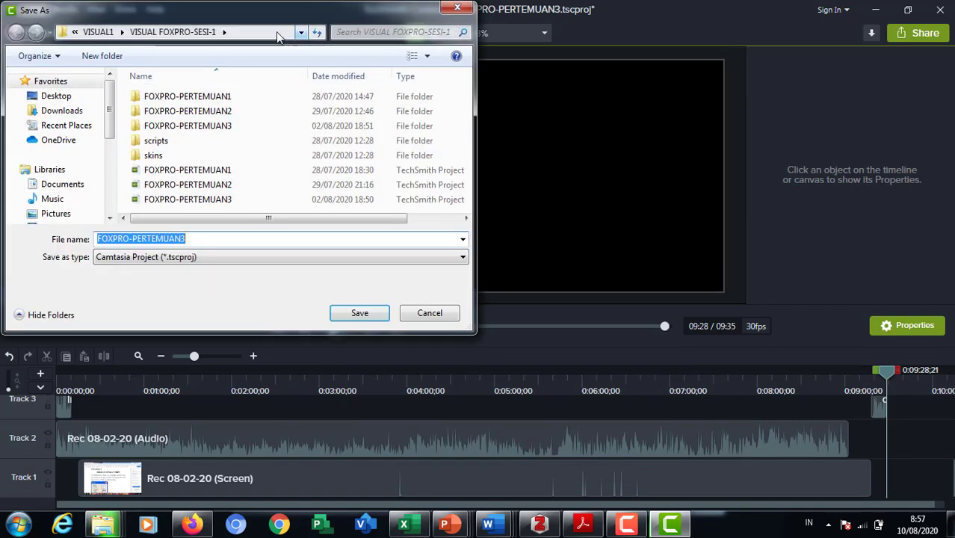
pyautogui.click(273, 32)
pyautogui.rightClick(265, 34)
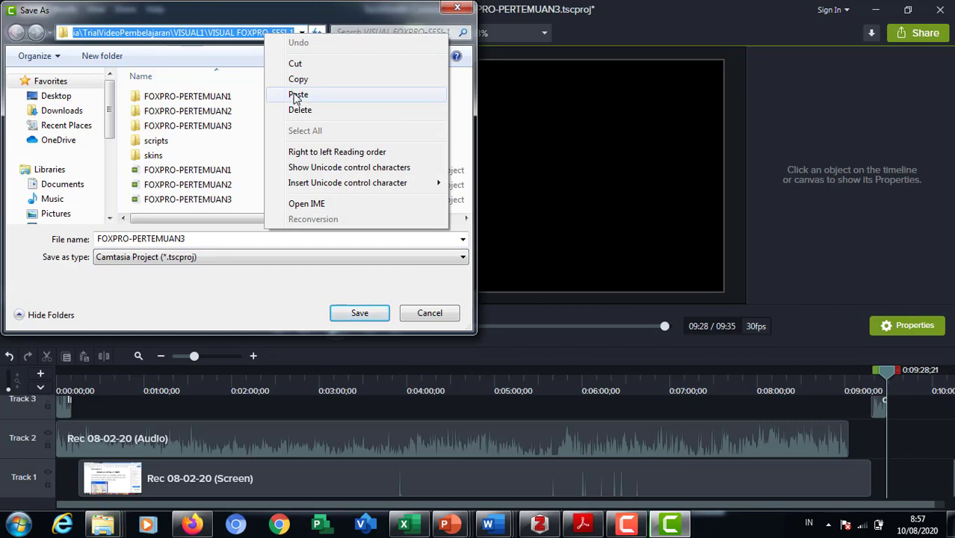
pyautogui.click(299, 78)
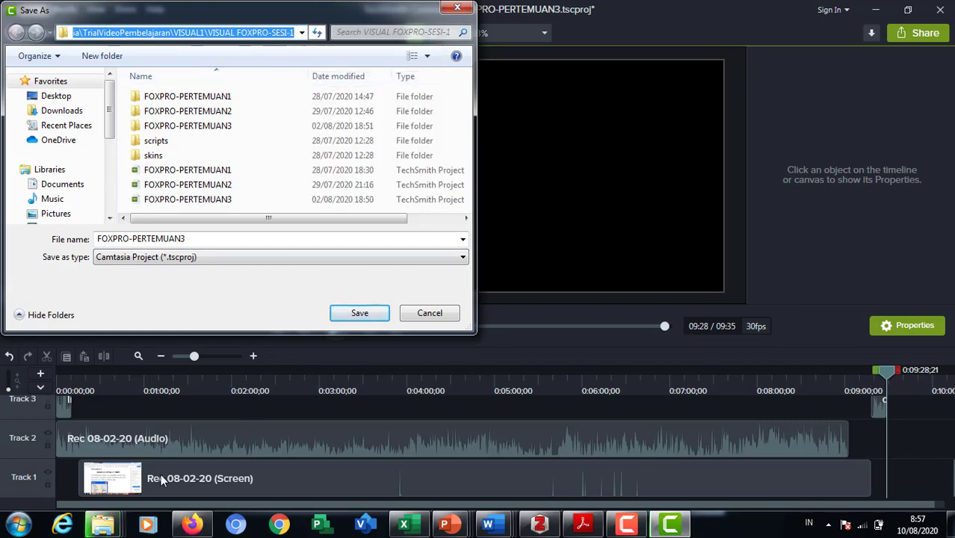
# Switch to the File Explorer window and go to the copied VISUAL FOXPRO-SESI-1 folder path
pyautogui.moveTo(108, 518)
pyautogui.click(215, 454)
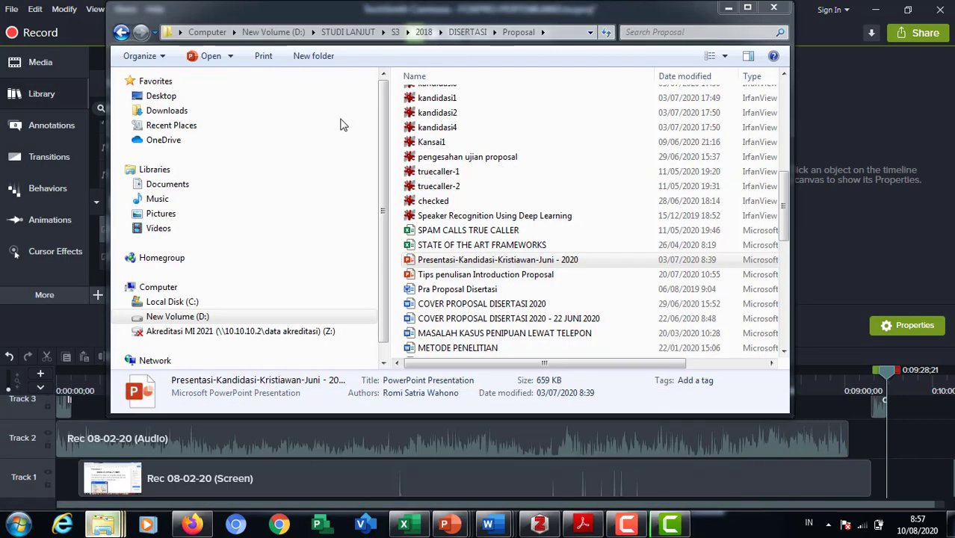
pyautogui.click(573, 34)
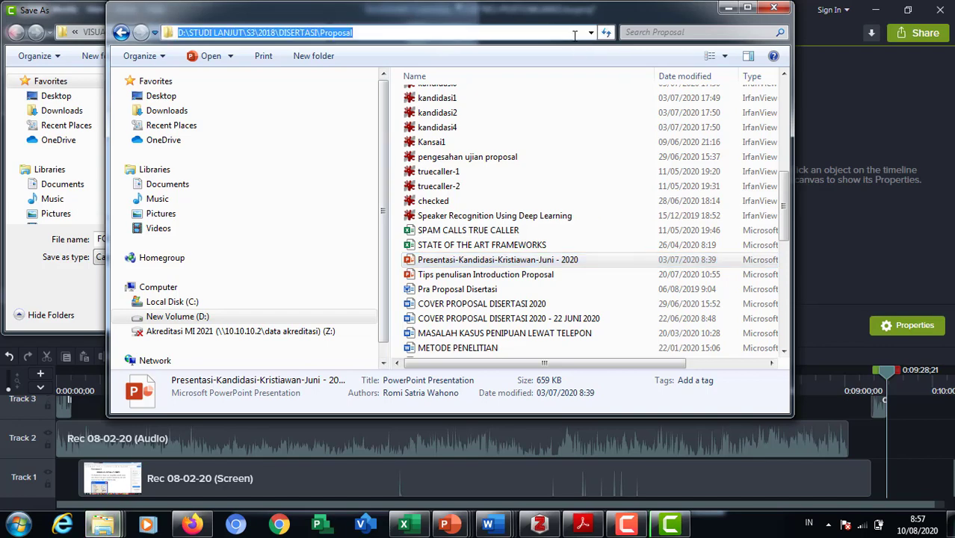
pyautogui.hotkey('ctrl', 'v')
pyautogui.press('Return')
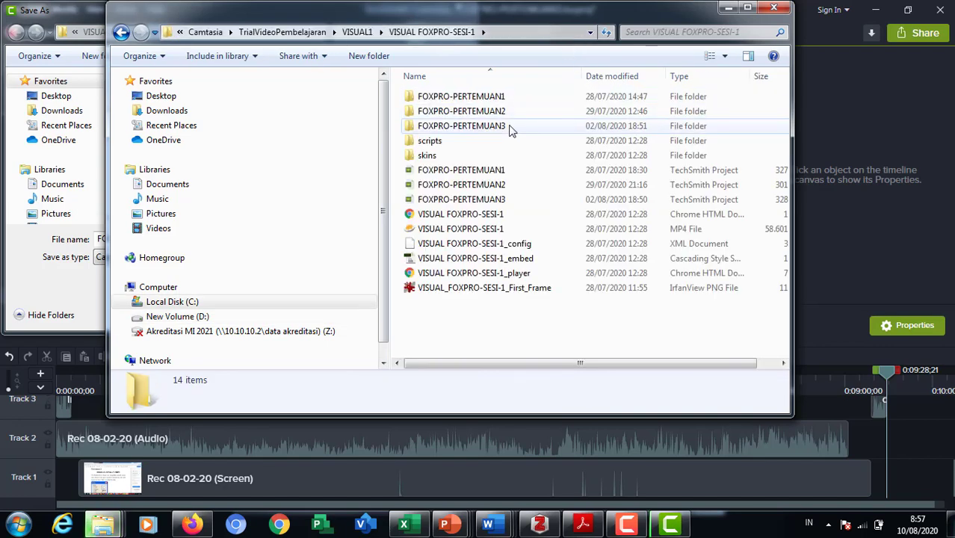
# Examine the produced files in the nested FOXPRO-PERTEMUAN3 folder in a maximized window, and return to VISUAL FOXPRO-SESI-1
pyautogui.doubleClick(502, 129)
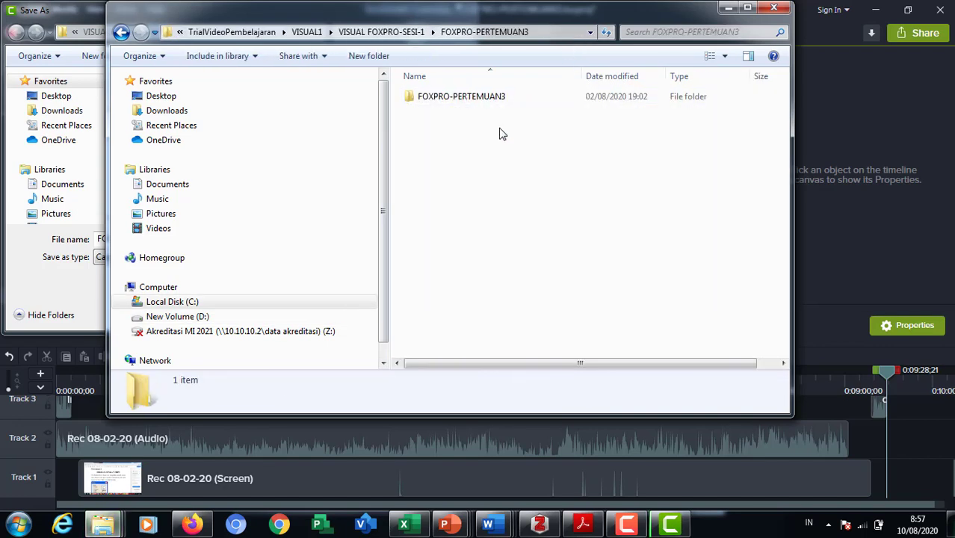
pyautogui.doubleClick(467, 96)
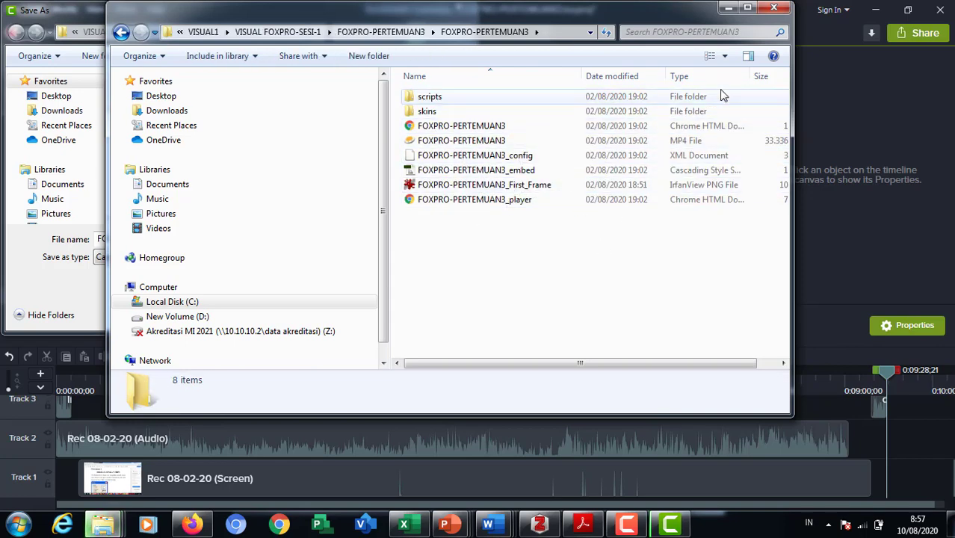
pyautogui.click(747, 9)
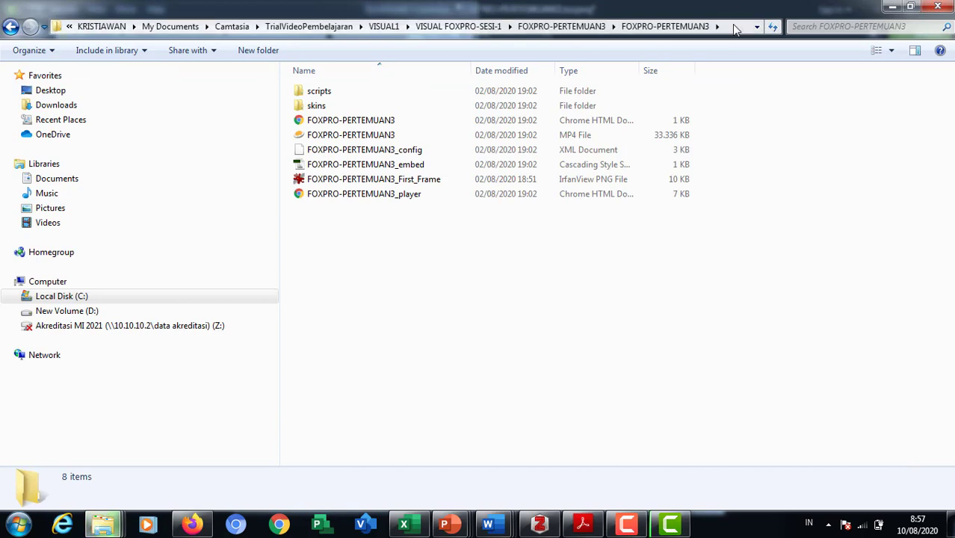
pyautogui.click(562, 28)
pyautogui.click(526, 30)
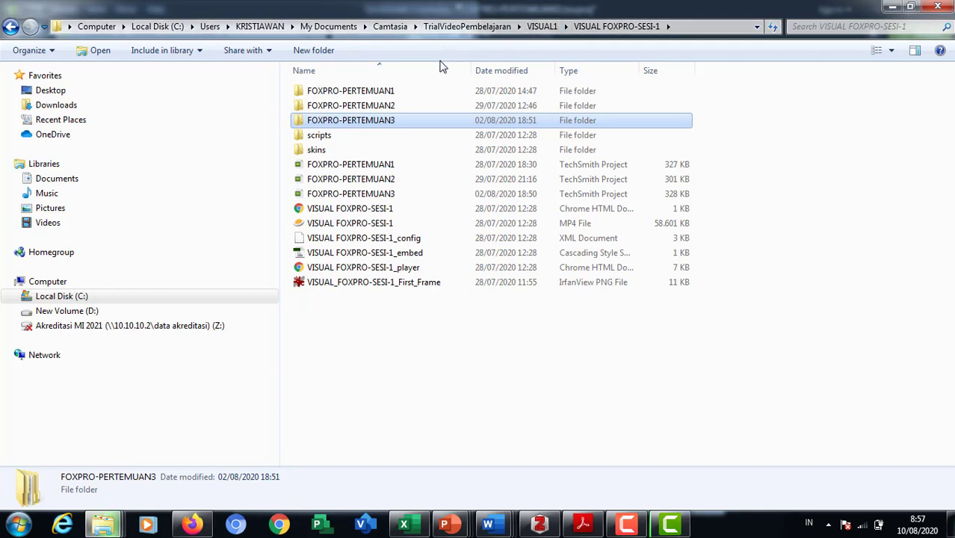
# Examine the produced files in the FOXPRO-PERTEMUAN2 folder and go back up to the TrialVideoPembelajaran folder
pyautogui.doubleClick(367, 107)
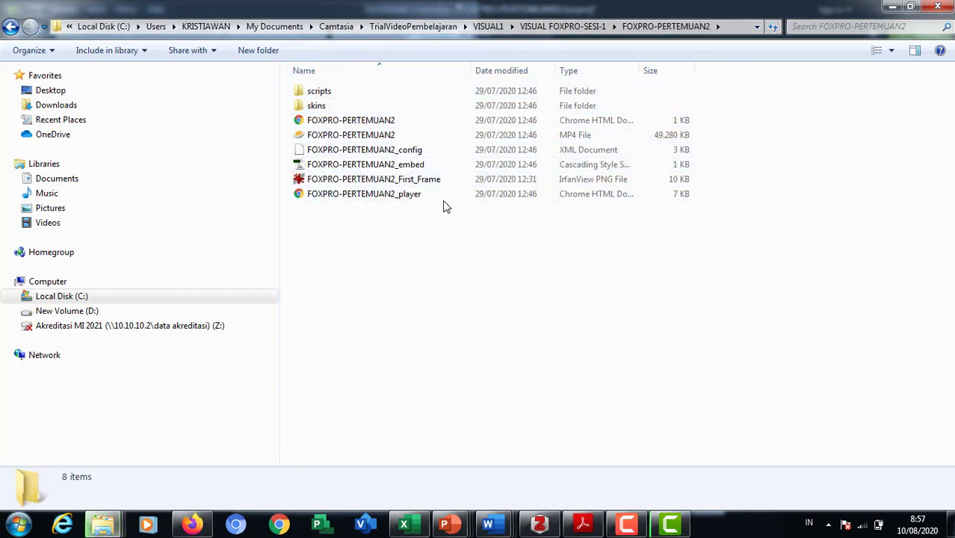
pyautogui.click(542, 26)
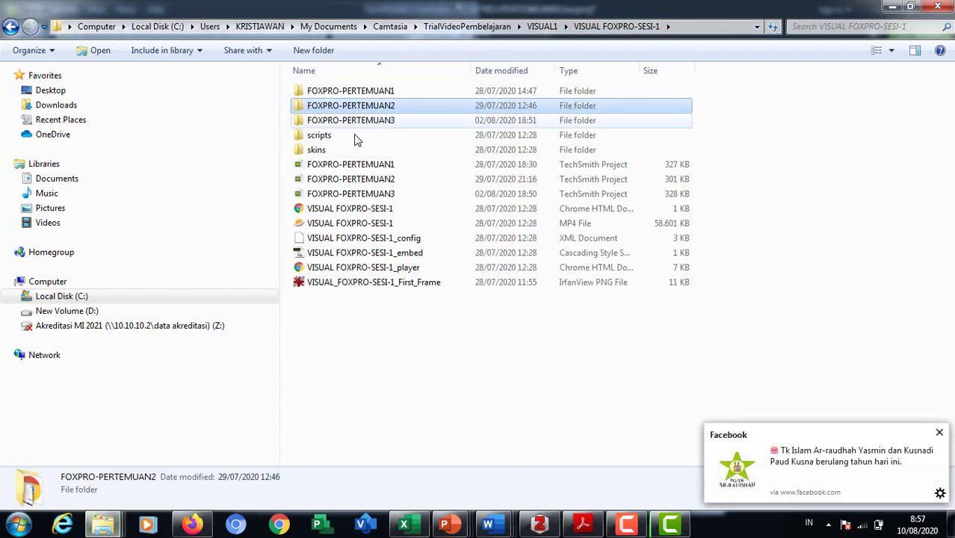
pyautogui.click(471, 27)
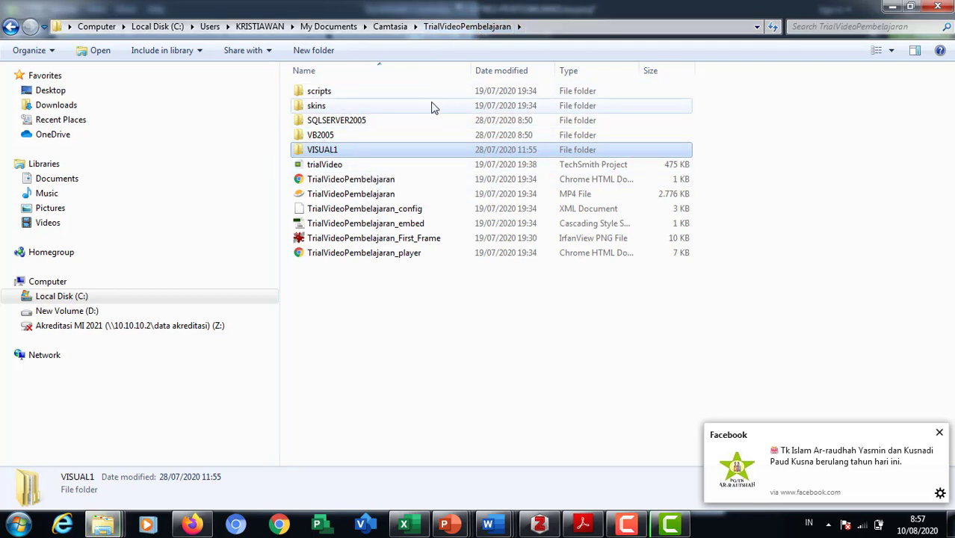
# Return to Camtasia and cancel saving the project under a new name
pyautogui.hotkey('alt', 'Tab')
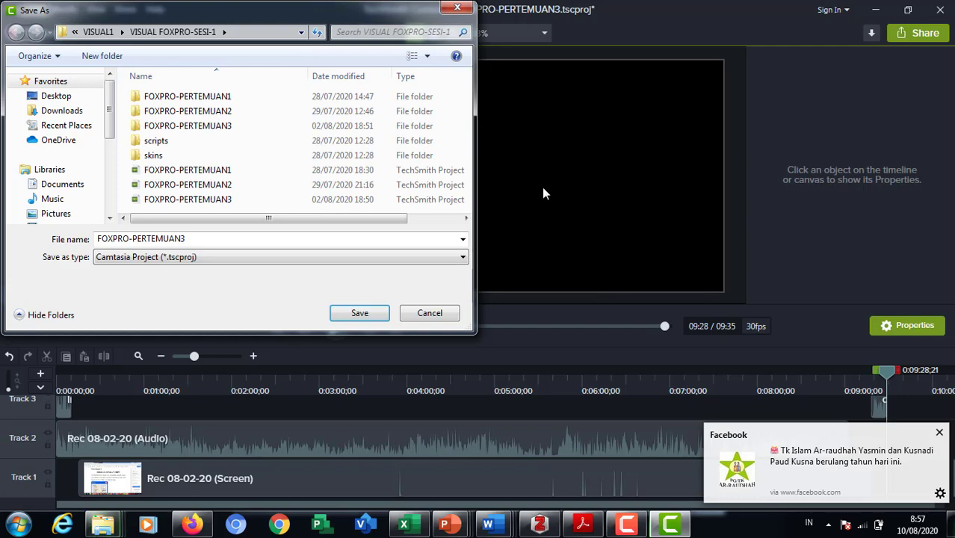
pyautogui.click(430, 313)
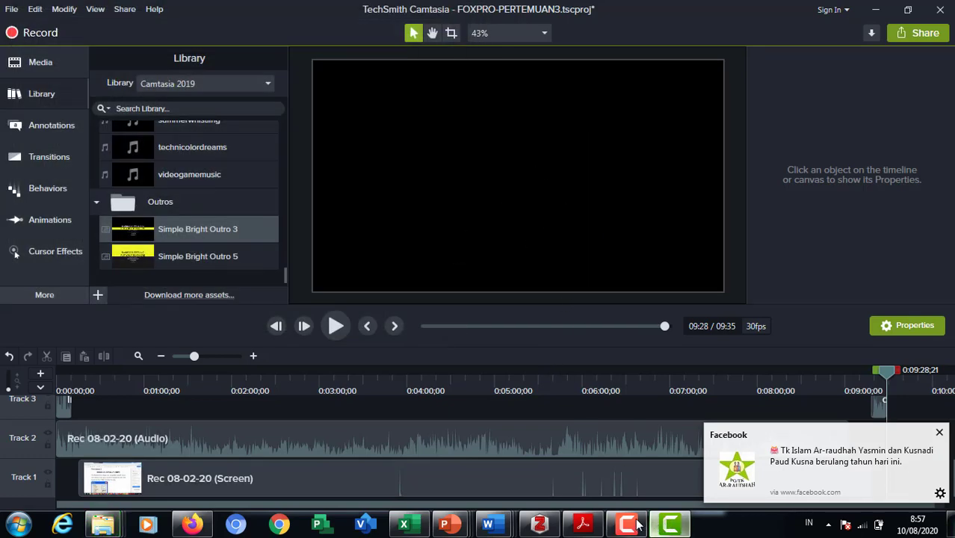
# Minimize the Camtasia editor and bring up the screen recorder's controls
pyautogui.moveTo(670, 529)
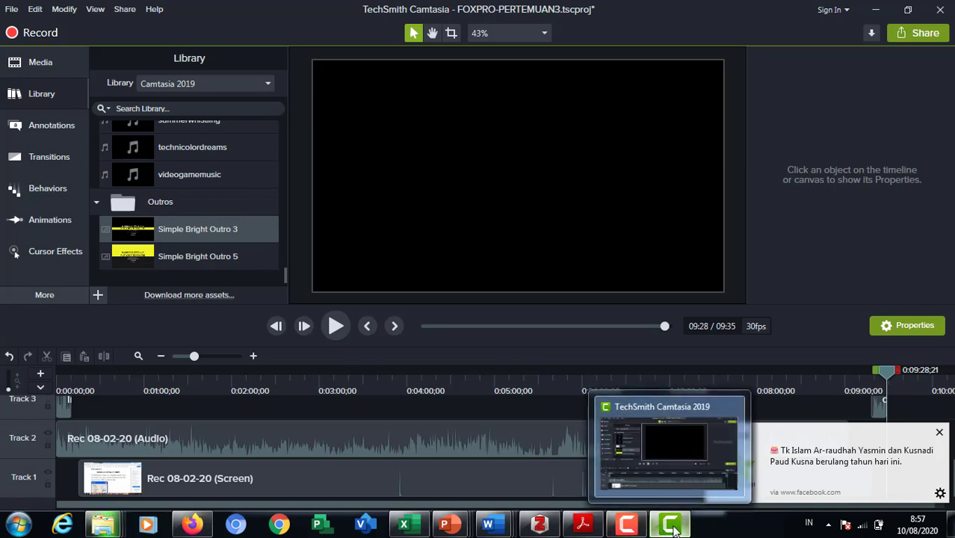
pyautogui.click(674, 529)
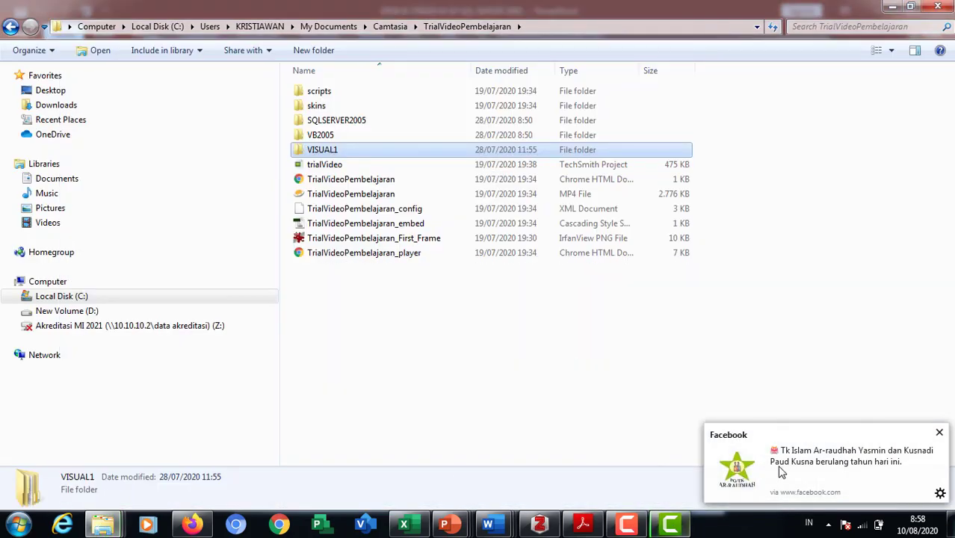
pyautogui.click(627, 528)
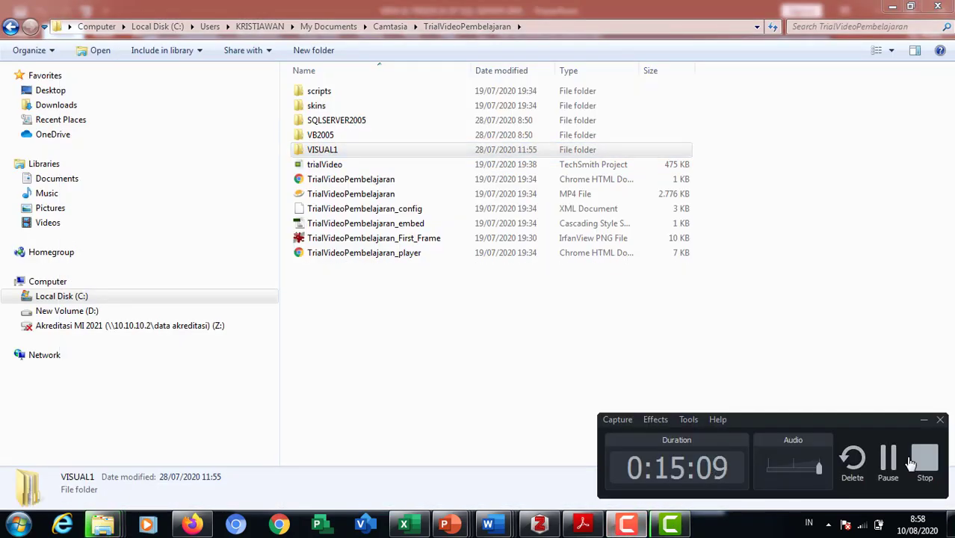